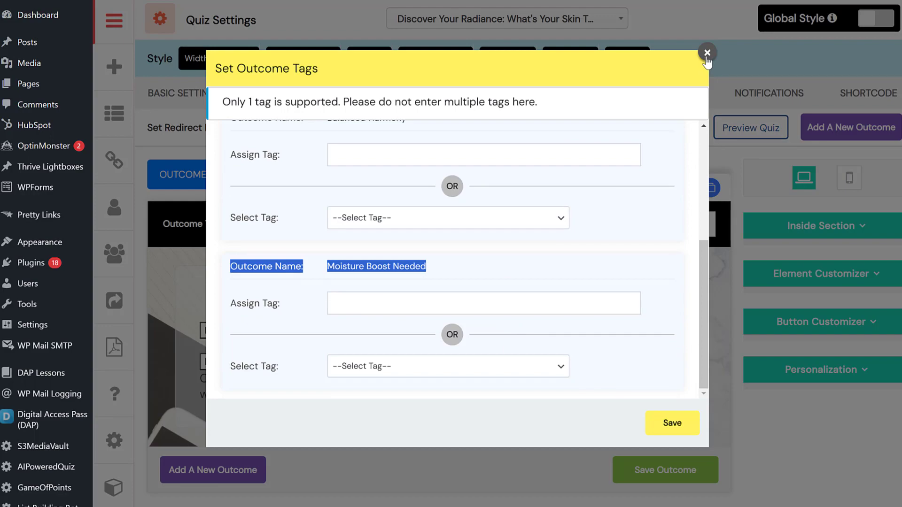
- Close the Set Outcome Tags dialog without assigning any tags
{"action": "left_click", "coordinate": [707, 53]}
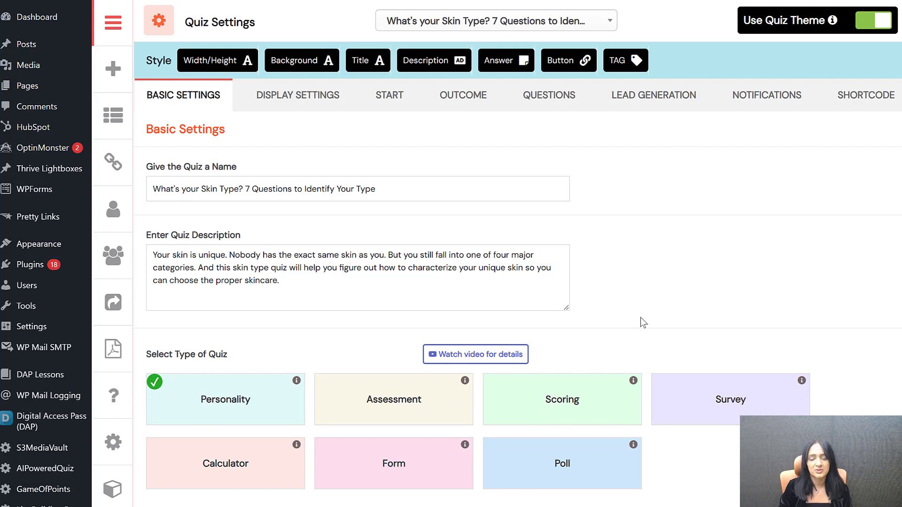
- Open the skin type quiz's display settings and examine the opt-in form options for the Lead Generation Screen
{"action": "left_click", "coordinate": [309, 110]}
{"action": "scroll", "coordinate": [408, 278], "scroll_direction": "down", "scroll_amount": 8}
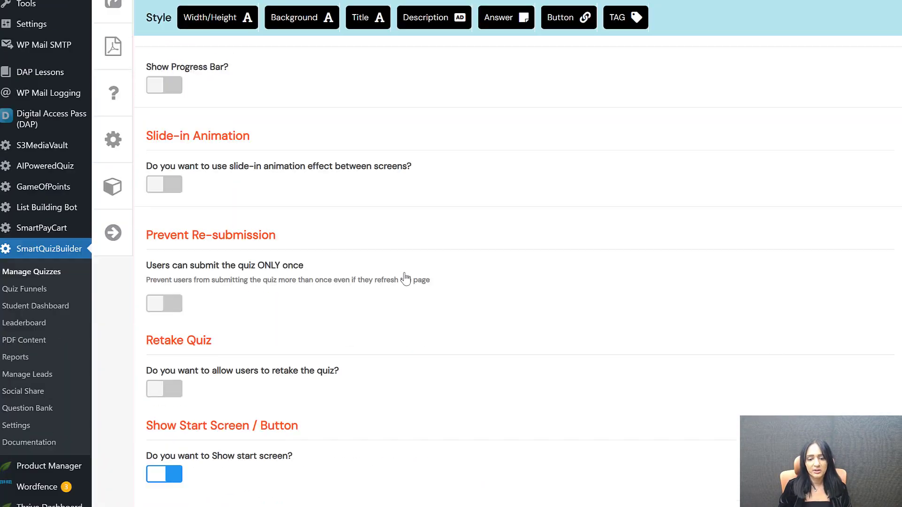
{"action": "scroll", "coordinate": [408, 278], "scroll_direction": "down", "scroll_amount": 9}
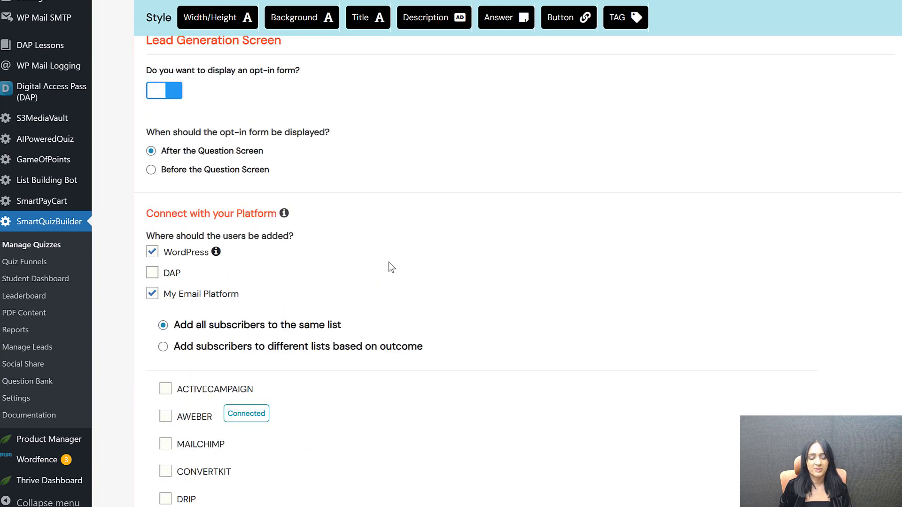
{"action": "scroll", "coordinate": [268, 170], "scroll_direction": "up", "scroll_amount": 1}
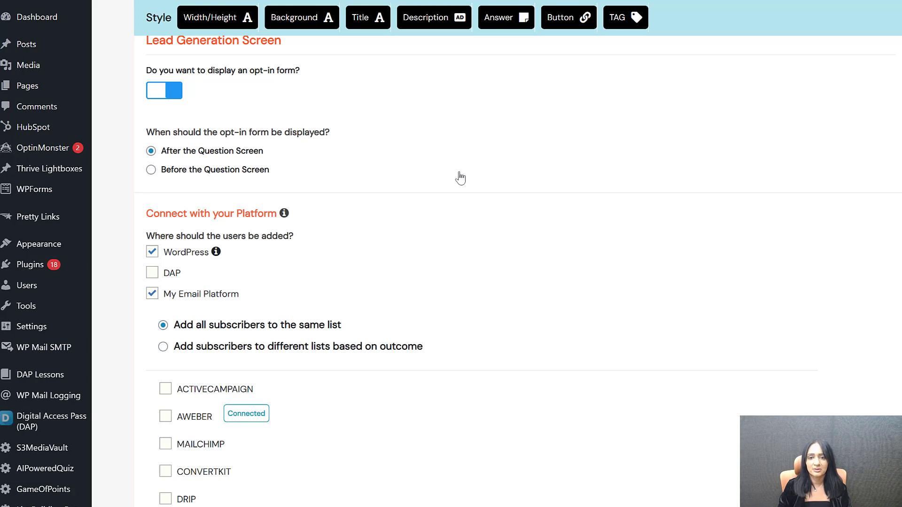
{"action": "scroll", "coordinate": [220, 216], "scroll_direction": "up", "scroll_amount": 1}
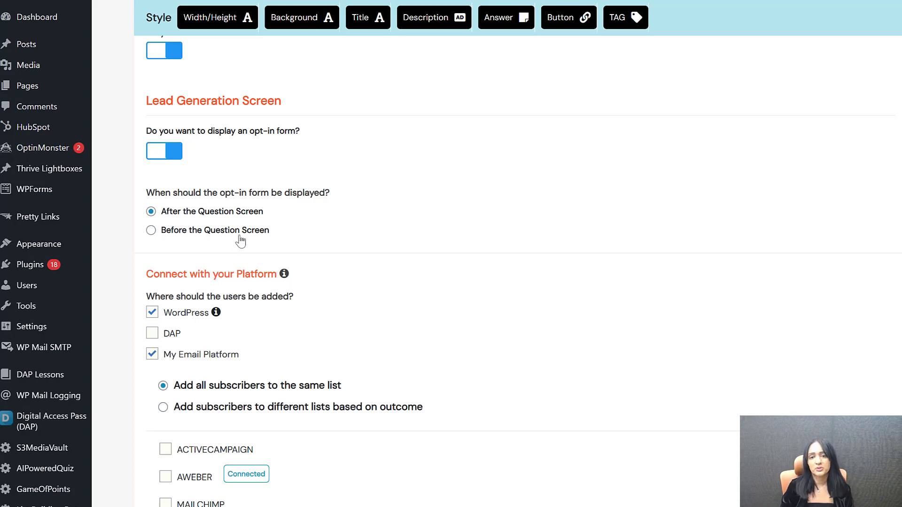
{"action": "scroll", "coordinate": [496, 262], "scroll_direction": "down", "scroll_amount": 1}
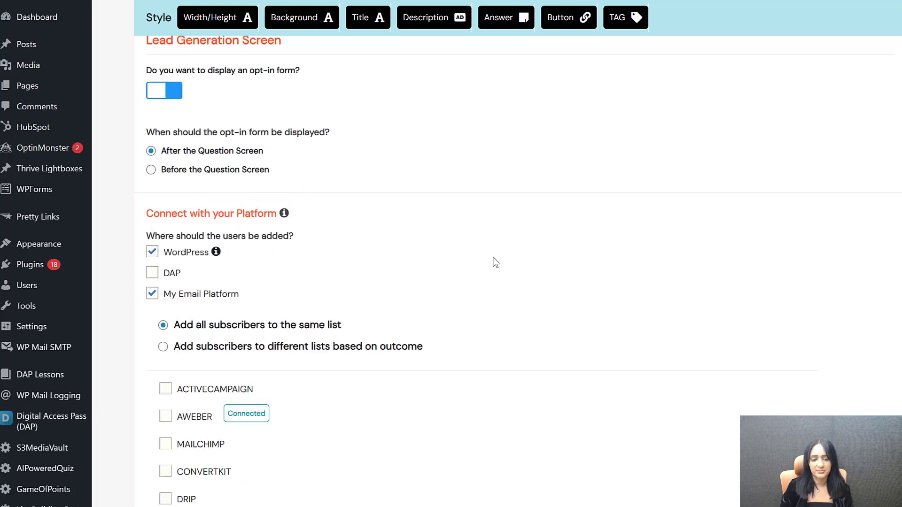
{"action": "scroll", "coordinate": [496, 262], "scroll_direction": "down", "scroll_amount": 1}
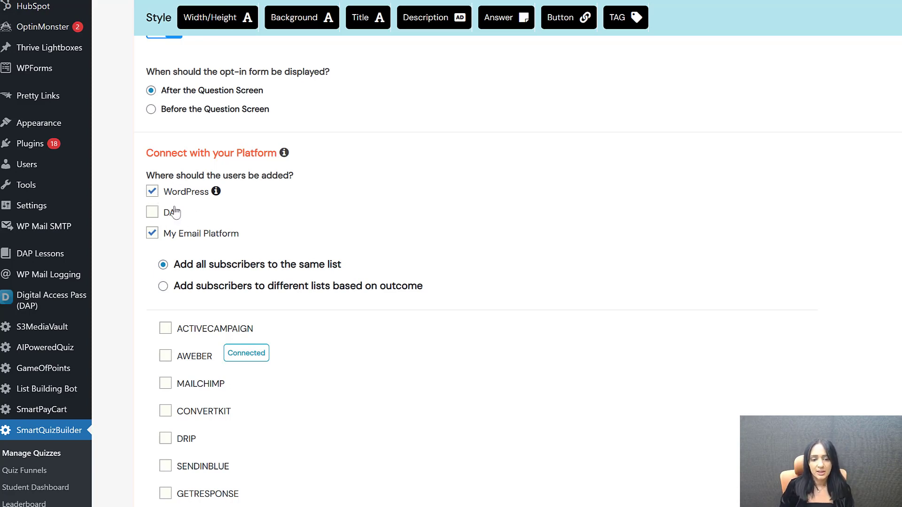
- Examine the platforms to which quiz users can be added, from WordPress and the email services to Zapier, Google Spreadsheet and Webhook
{"action": "scroll", "coordinate": [174, 164], "scroll_direction": "down", "scroll_amount": 1}
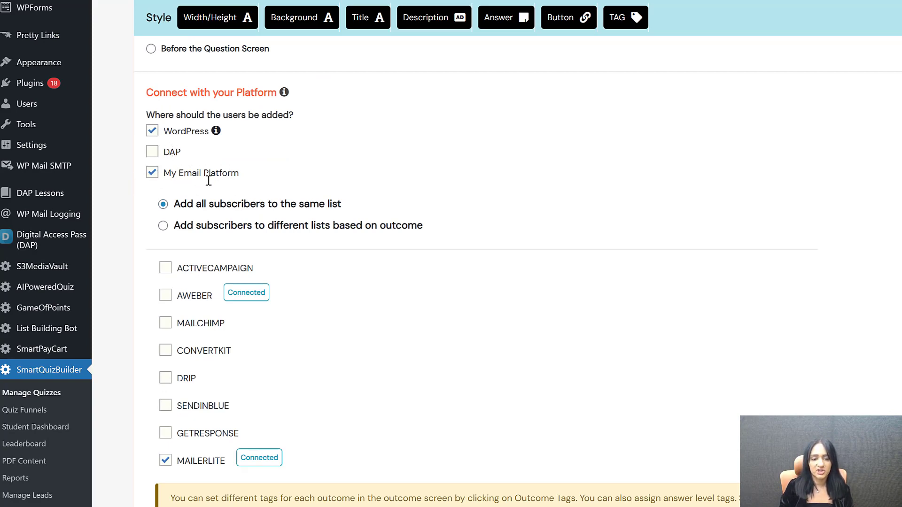
{"action": "scroll", "coordinate": [208, 181], "scroll_direction": "down", "scroll_amount": 3}
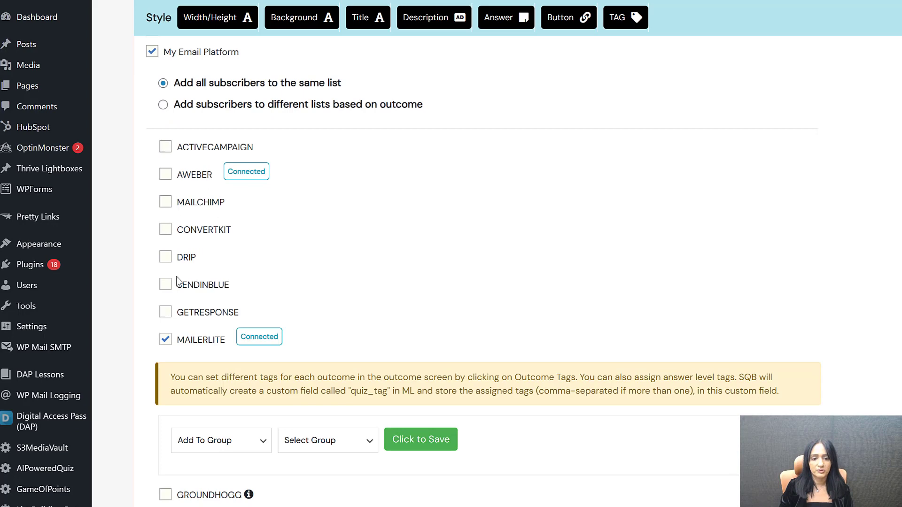
{"action": "scroll", "coordinate": [421, 316], "scroll_direction": "down", "scroll_amount": 6}
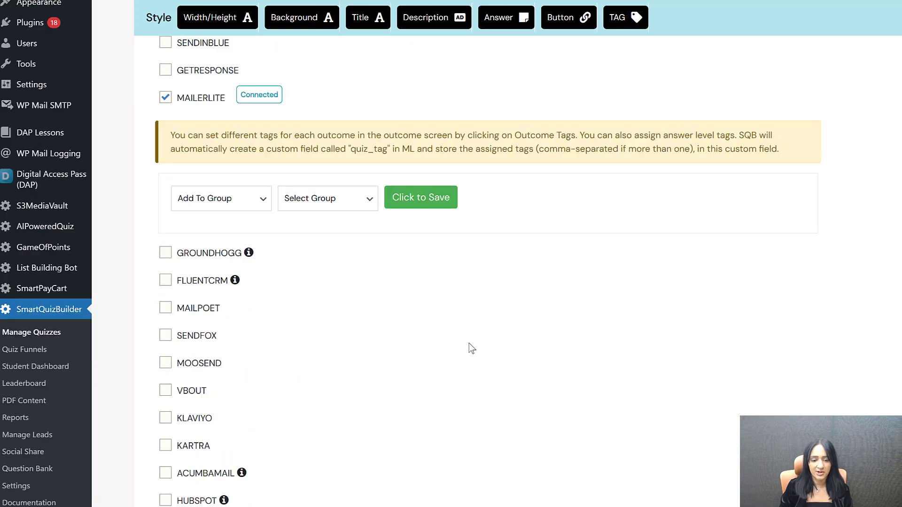
{"action": "scroll", "coordinate": [210, 288], "scroll_direction": "down", "scroll_amount": 2}
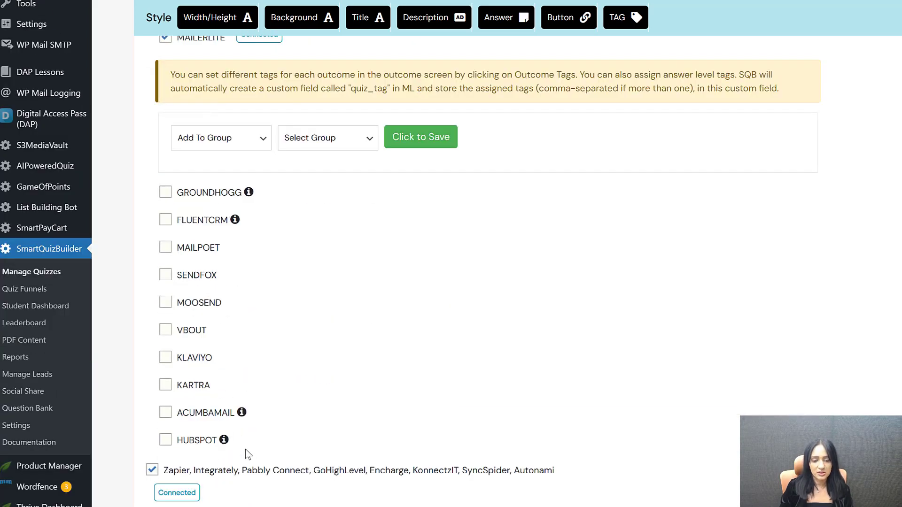
{"action": "scroll", "coordinate": [265, 323], "scroll_direction": "down", "scroll_amount": 2}
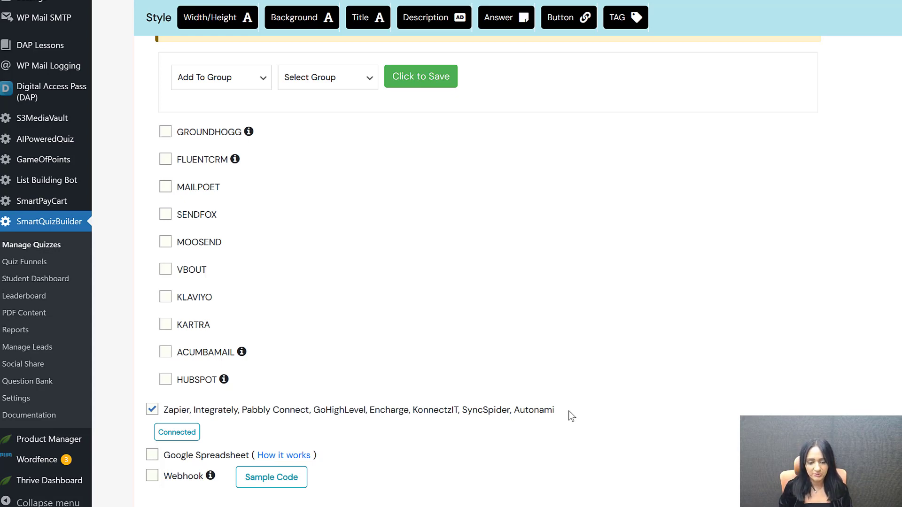
- View the MailerLite connection details with the API key field, and close them without changes
{"action": "scroll", "coordinate": [439, 240], "scroll_direction": "up", "scroll_amount": 10}
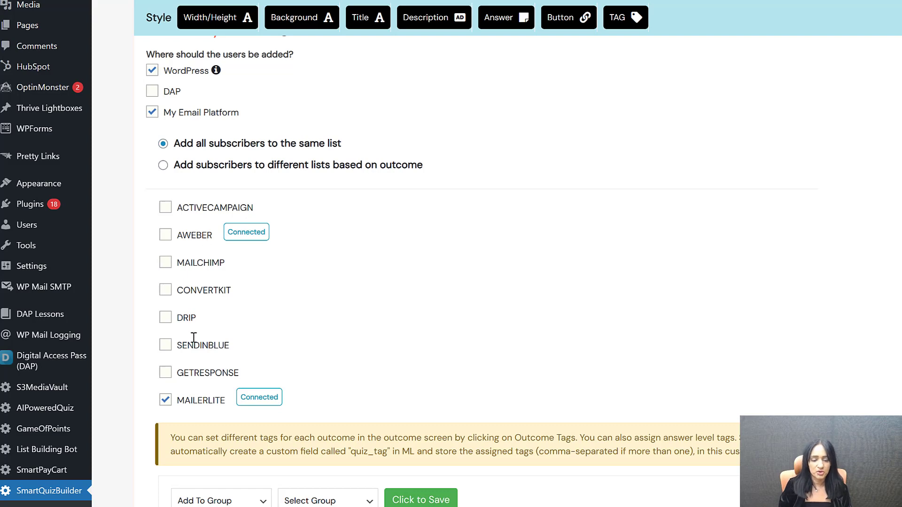
{"action": "scroll", "coordinate": [195, 357], "scroll_direction": "down", "scroll_amount": 4}
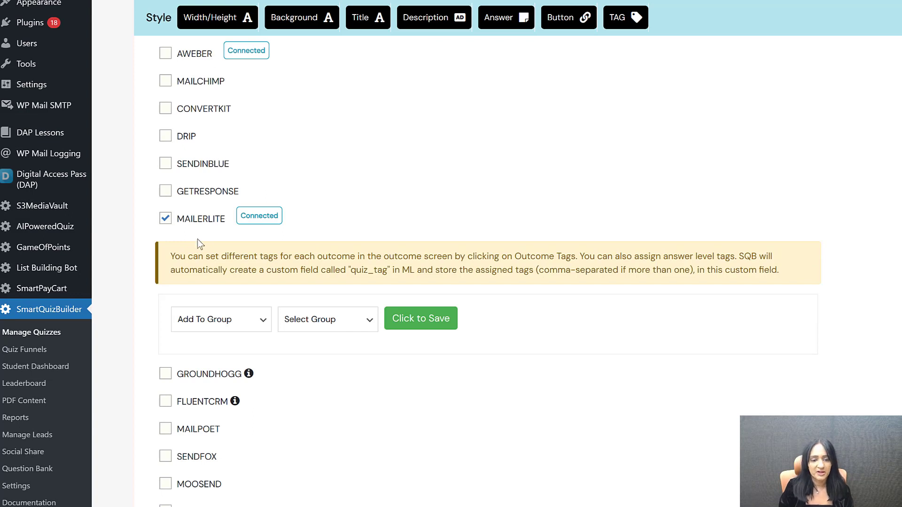
{"action": "left_click", "coordinate": [165, 218]}
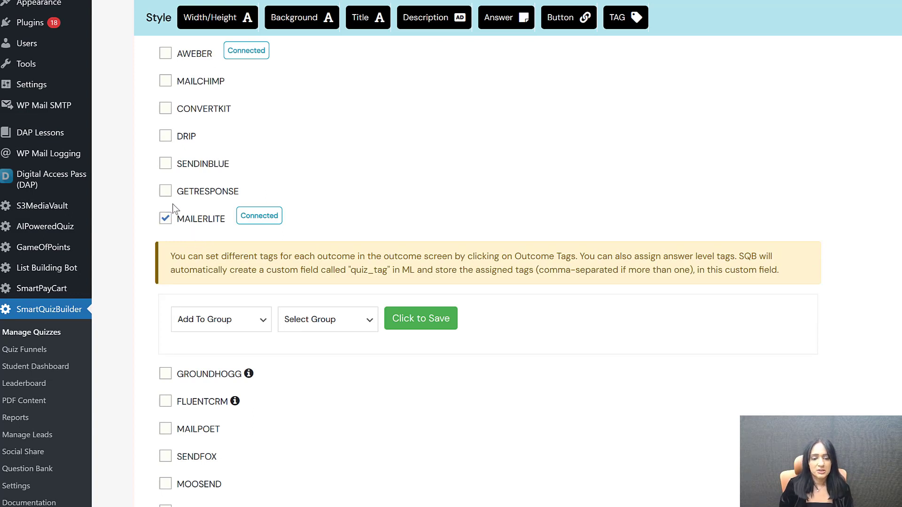
{"action": "left_click", "coordinate": [275, 222]}
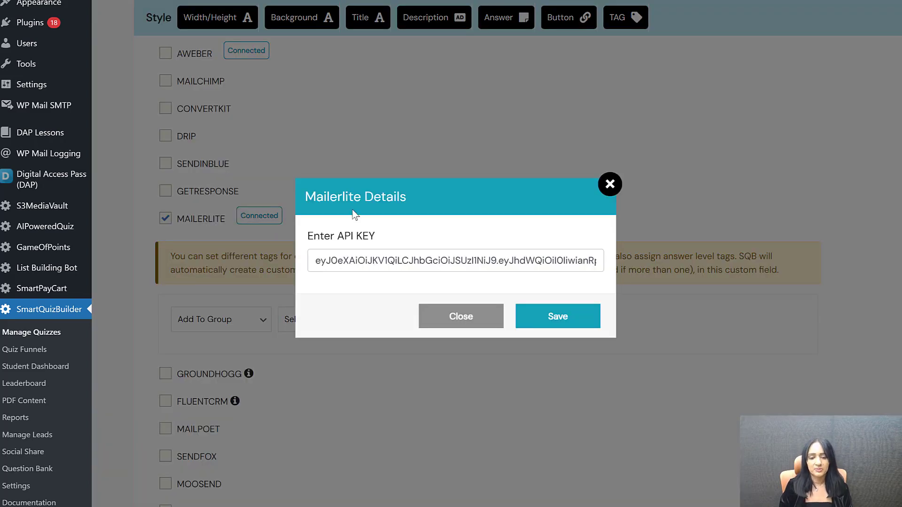
{"action": "left_click", "coordinate": [610, 184]}
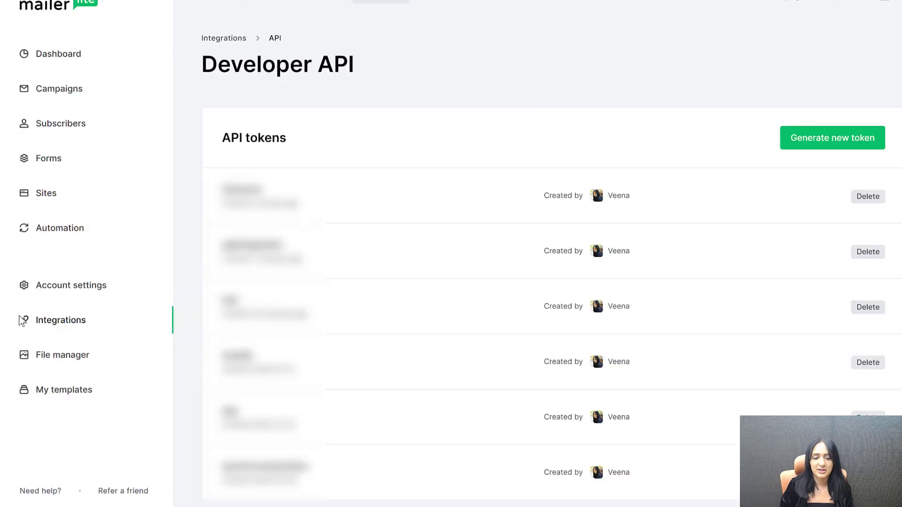
- Switch to MailerLite's Developer API integration and view the form for creating a new API token, without creating one
{"action": "left_click", "coordinate": [67, 329]}
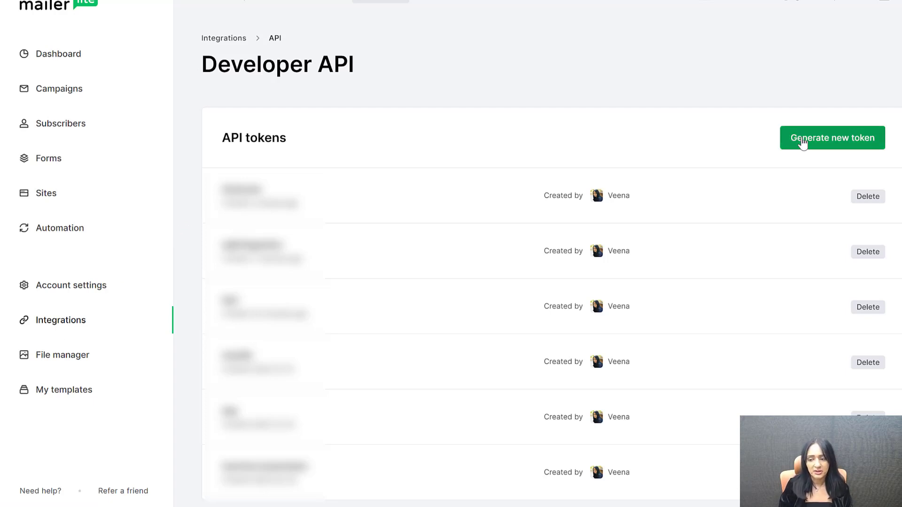
{"action": "left_click", "coordinate": [803, 143]}
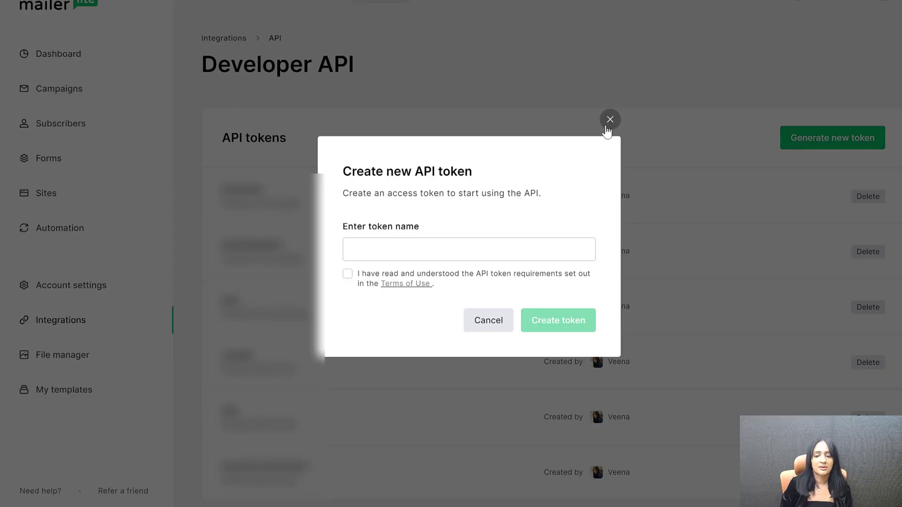
{"action": "left_click", "coordinate": [610, 120]}
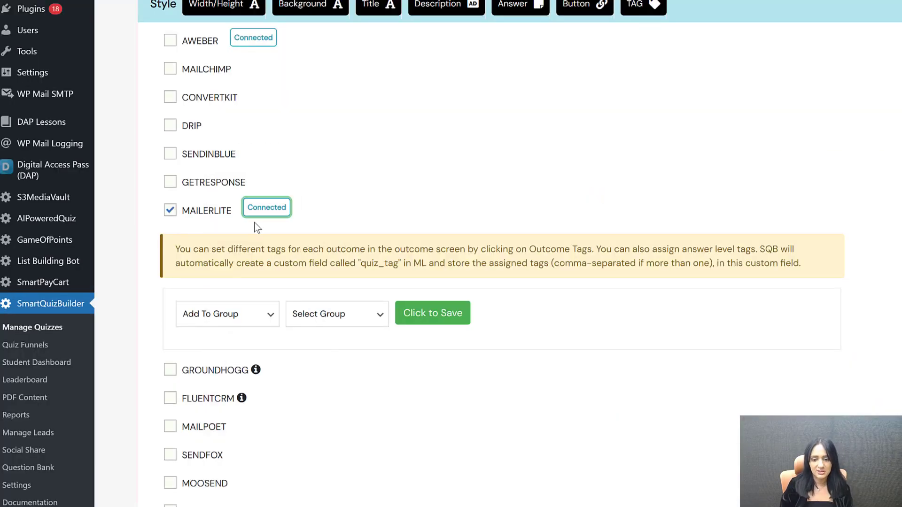
- Back in the quiz settings, save an Add To Group action for MailerLite with the group skintype
{"action": "left_click", "coordinate": [261, 323]}
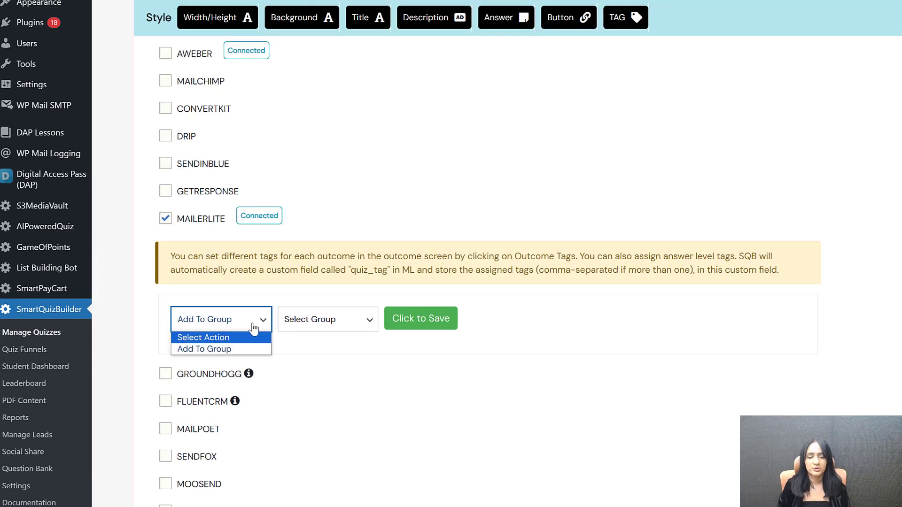
{"action": "left_click", "coordinate": [361, 386]}
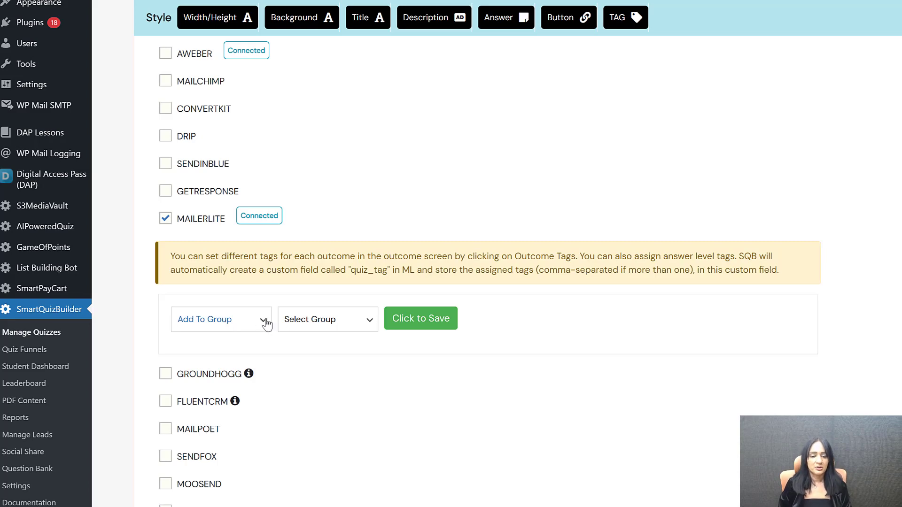
{"action": "left_click", "coordinate": [299, 321]}
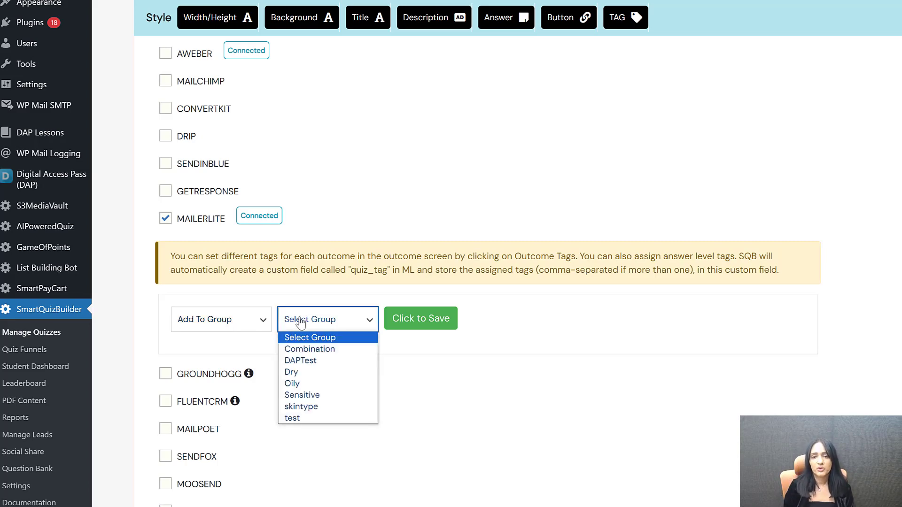
{"action": "left_click", "coordinate": [307, 407]}
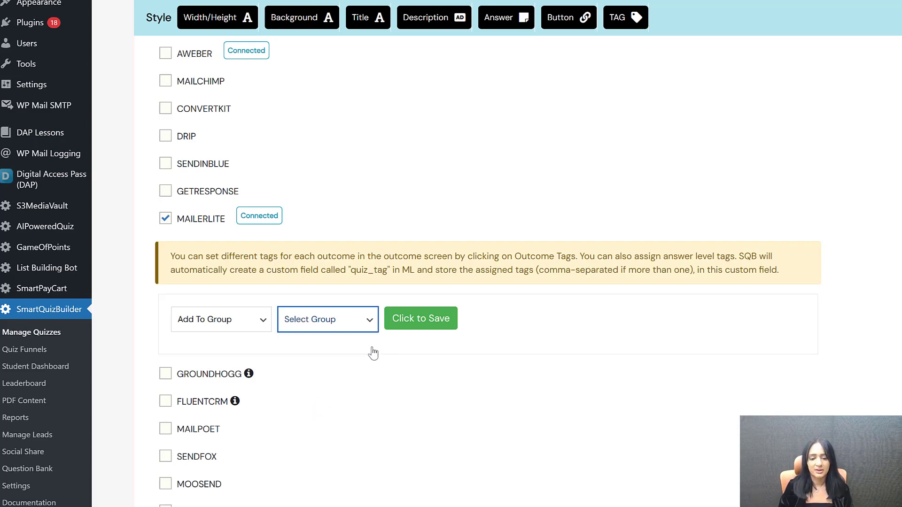
{"action": "scroll", "coordinate": [291, 168], "scroll_direction": "up", "scroll_amount": 4}
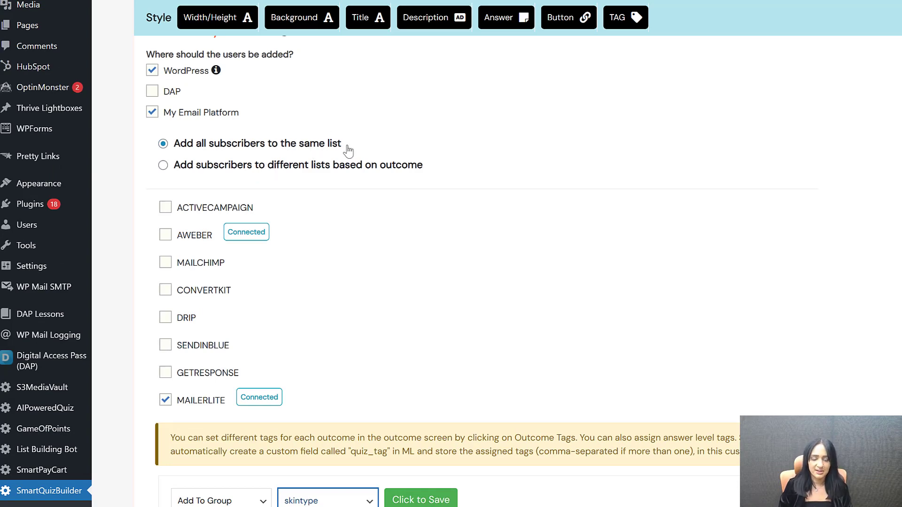
{"action": "scroll", "coordinate": [455, 275], "scroll_direction": "down", "scroll_amount": 3}
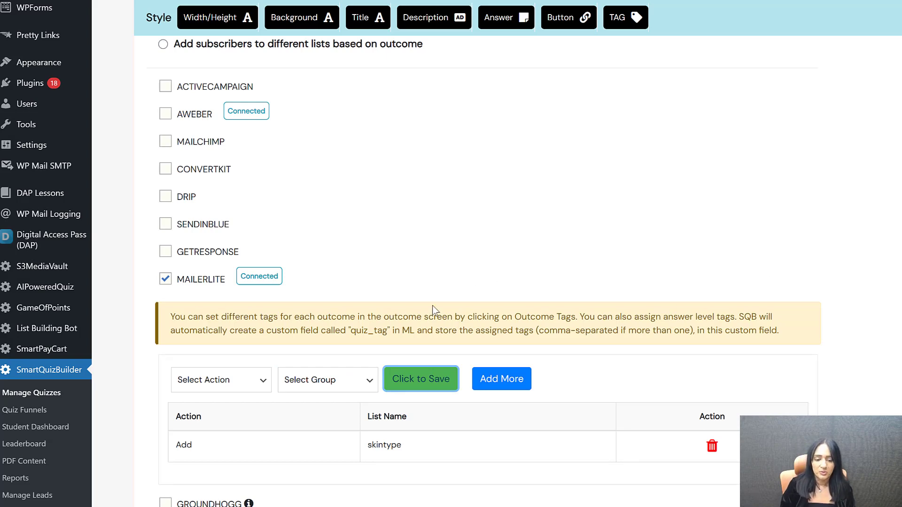
- Set the email platform option to add subscribers to different lists based on outcome
{"action": "scroll", "coordinate": [394, 241], "scroll_direction": "up", "scroll_amount": 5}
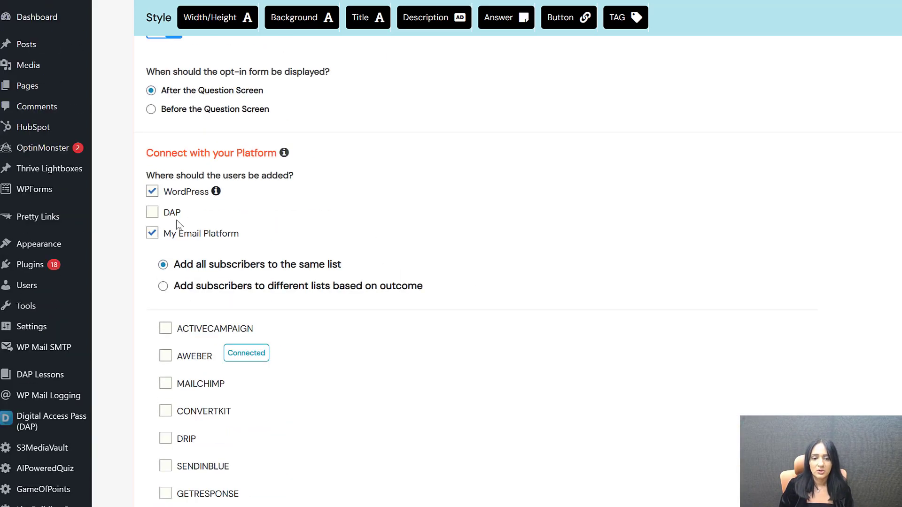
{"action": "left_click", "coordinate": [163, 288]}
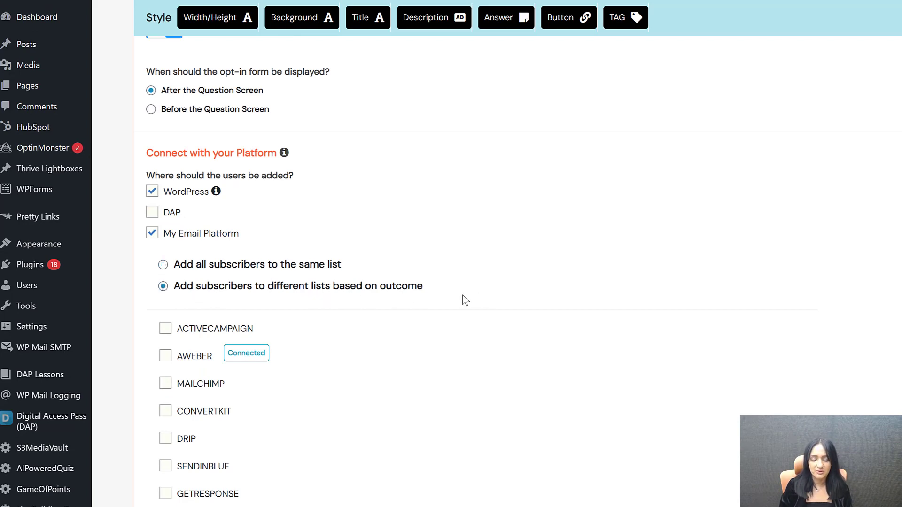
- Choose the Add To Group action for MailerLite with the OILY outcome and the Oily group
{"action": "scroll", "coordinate": [414, 291], "scroll_direction": "down", "scroll_amount": 4}
{"action": "scroll", "coordinate": [365, 294], "scroll_direction": "down", "scroll_amount": 1}
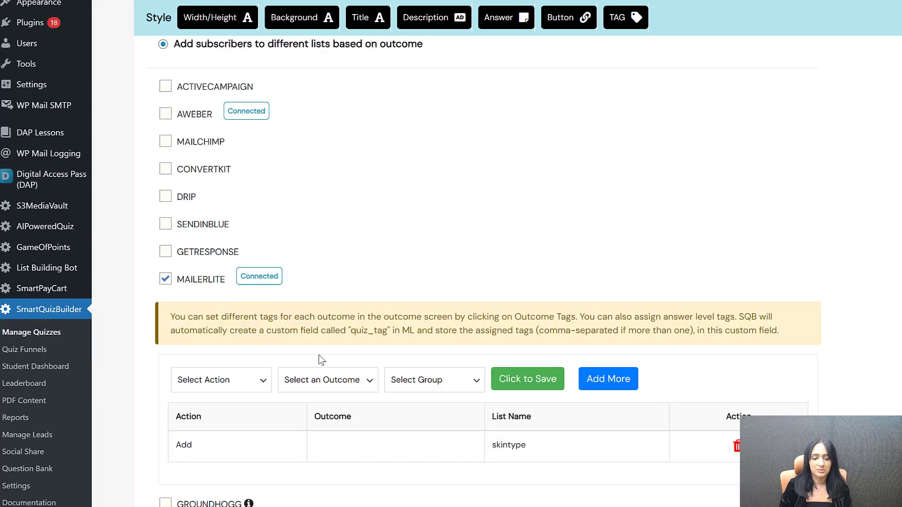
{"action": "left_click", "coordinate": [230, 379]}
{"action": "left_click", "coordinate": [224, 410]}
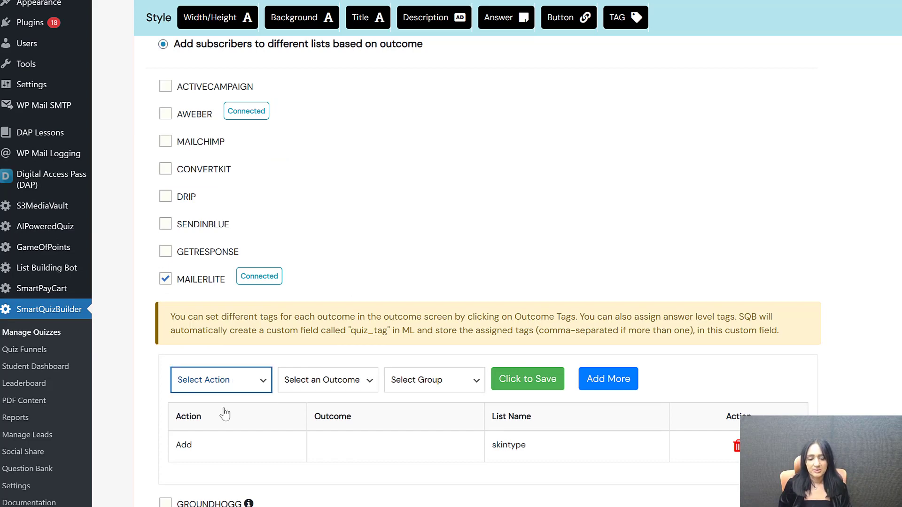
{"action": "left_click", "coordinate": [328, 382]}
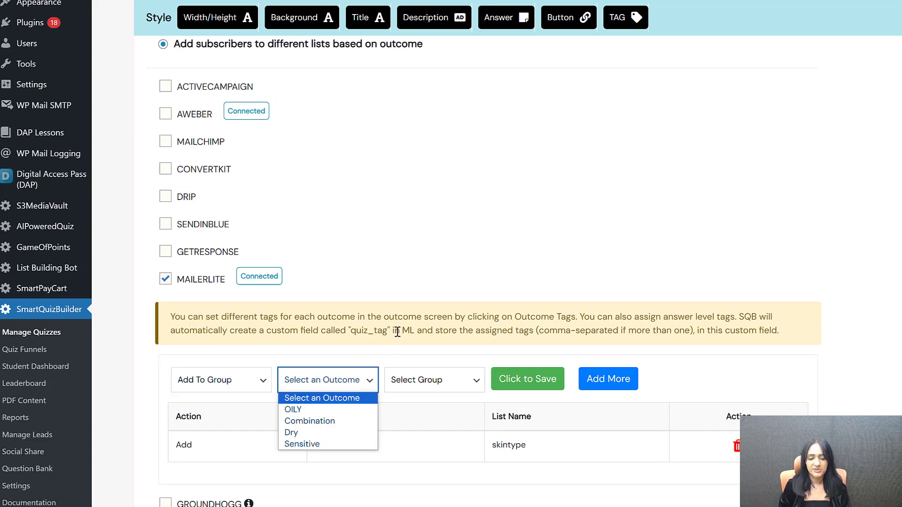
{"action": "left_click", "coordinate": [307, 410]}
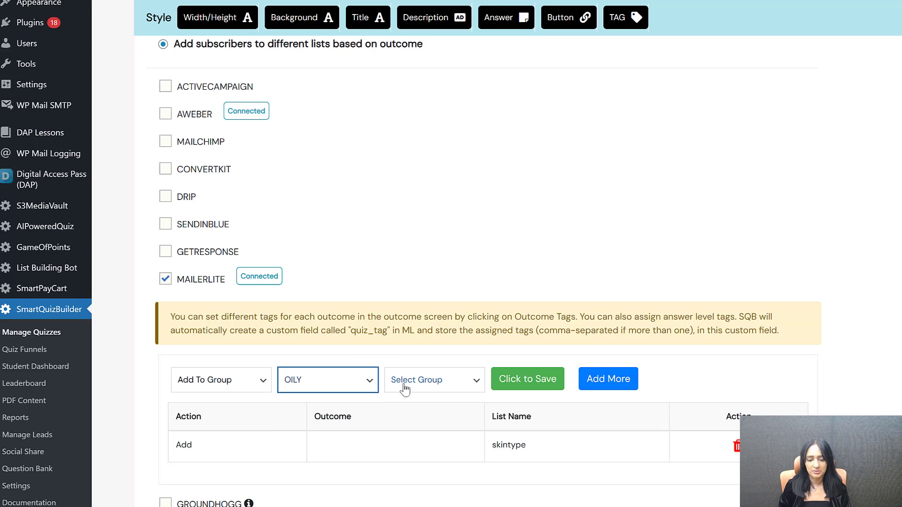
{"action": "left_click", "coordinate": [405, 389]}
{"action": "left_click", "coordinate": [432, 443]}
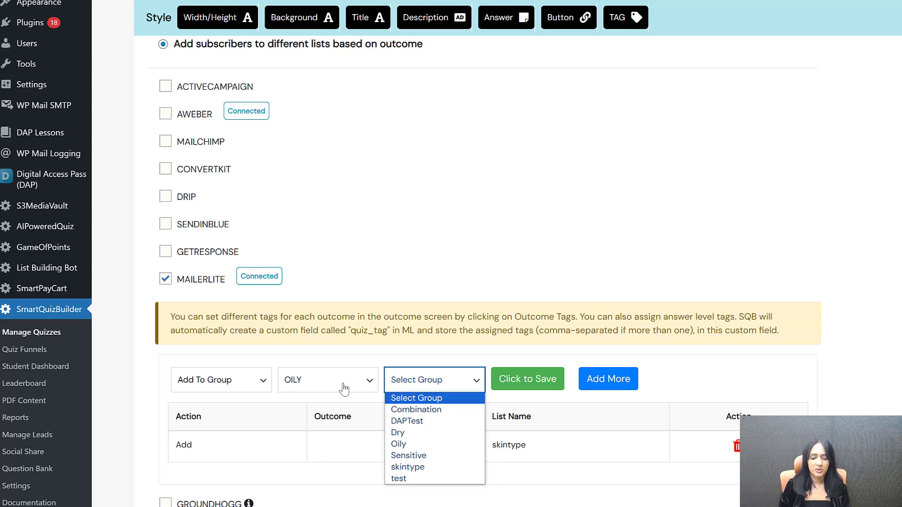
{"action": "left_click", "coordinate": [328, 386]}
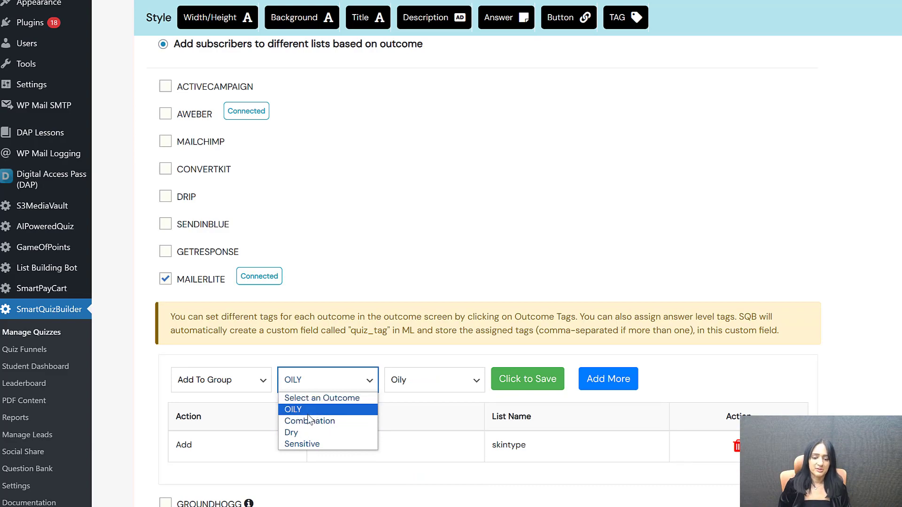
{"action": "scroll", "coordinate": [513, 171], "scroll_direction": "up", "scroll_amount": 15}
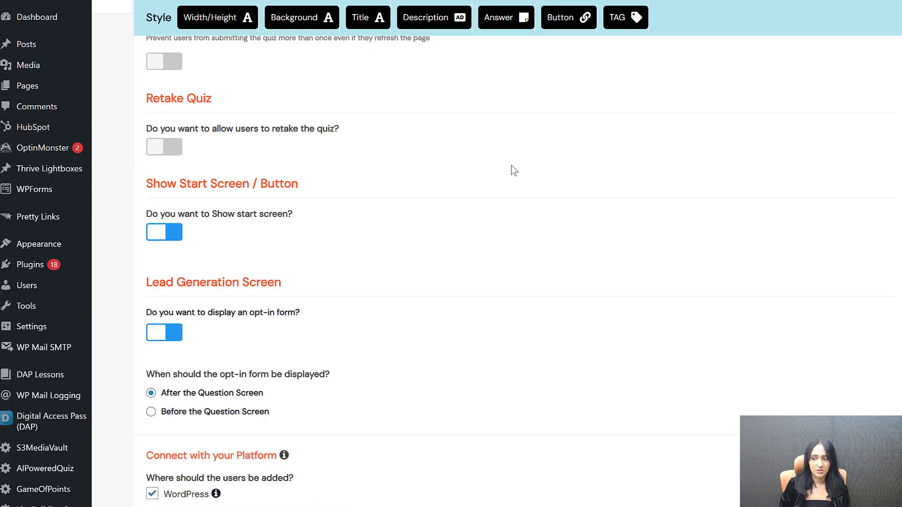
- Return to the quiz's display settings and set the email platform option to add all subscribers to the same list
{"action": "scroll", "coordinate": [513, 170], "scroll_direction": "up", "scroll_amount": 10}
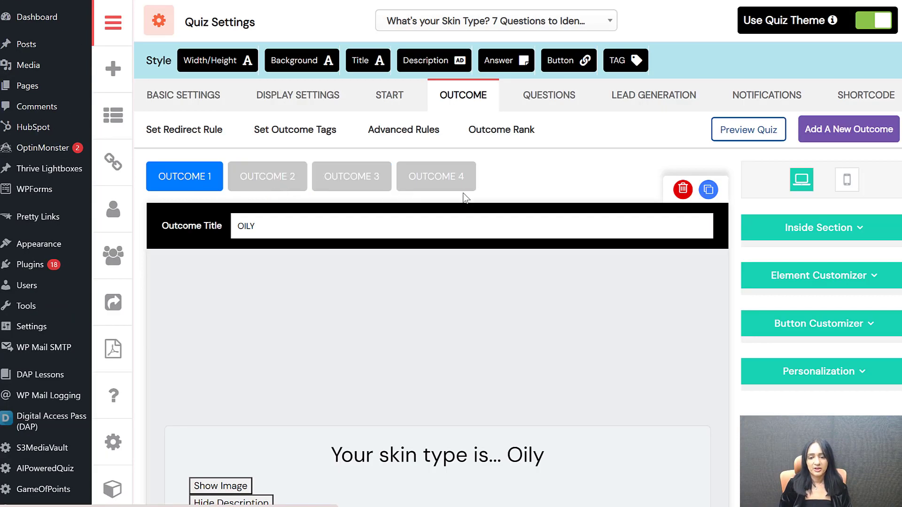
{"action": "left_click", "coordinate": [315, 99]}
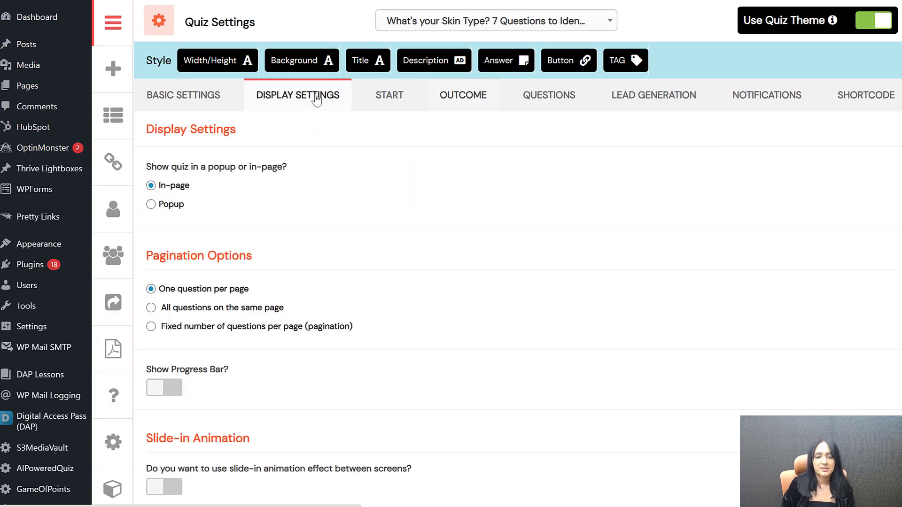
{"action": "scroll", "coordinate": [278, 302], "scroll_direction": "down", "scroll_amount": 6}
{"action": "scroll", "coordinate": [348, 285], "scroll_direction": "down", "scroll_amount": 7}
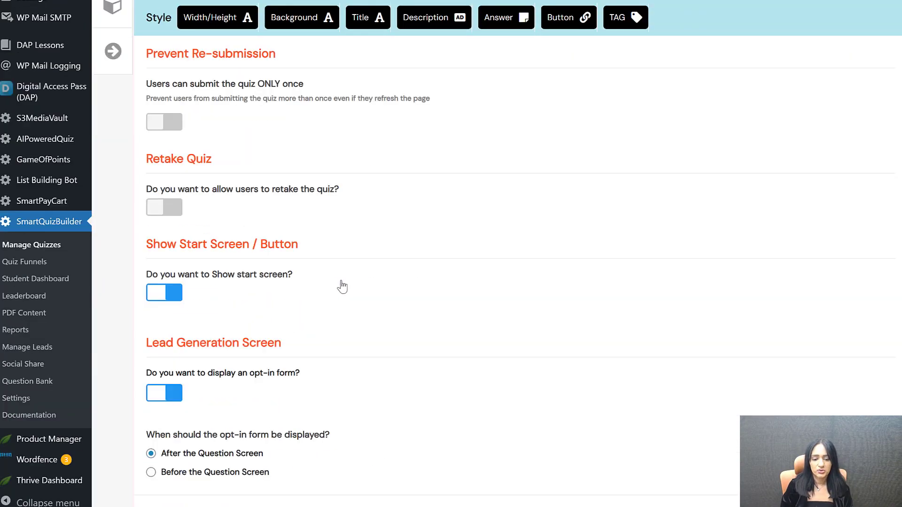
{"action": "scroll", "coordinate": [233, 365], "scroll_direction": "down", "scroll_amount": 3}
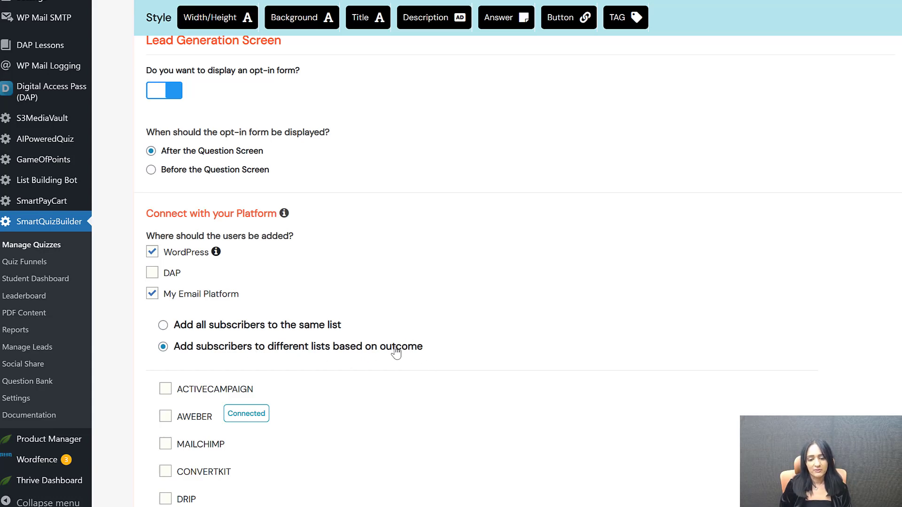
{"action": "scroll", "coordinate": [403, 276], "scroll_direction": "down", "scroll_amount": 6}
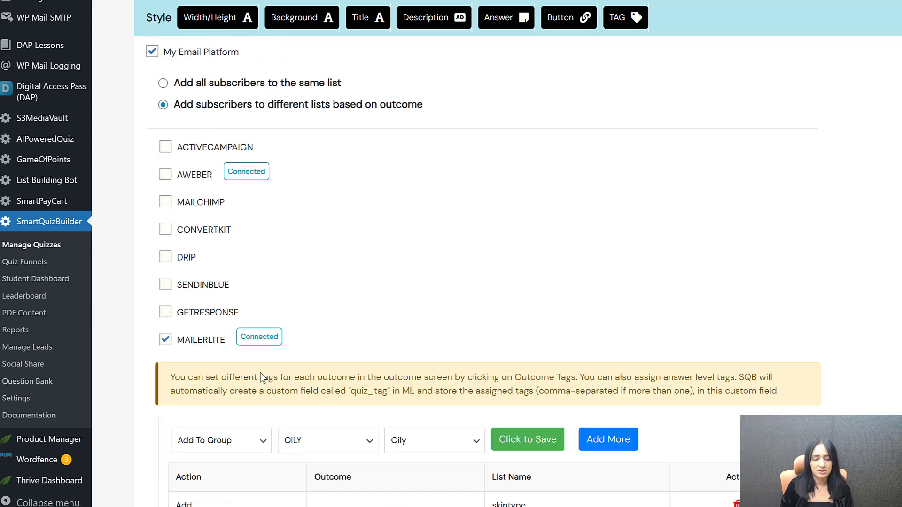
{"action": "scroll", "coordinate": [281, 379], "scroll_direction": "down", "scroll_amount": 2}
{"action": "scroll", "coordinate": [257, 376], "scroll_direction": "up", "scroll_amount": 5}
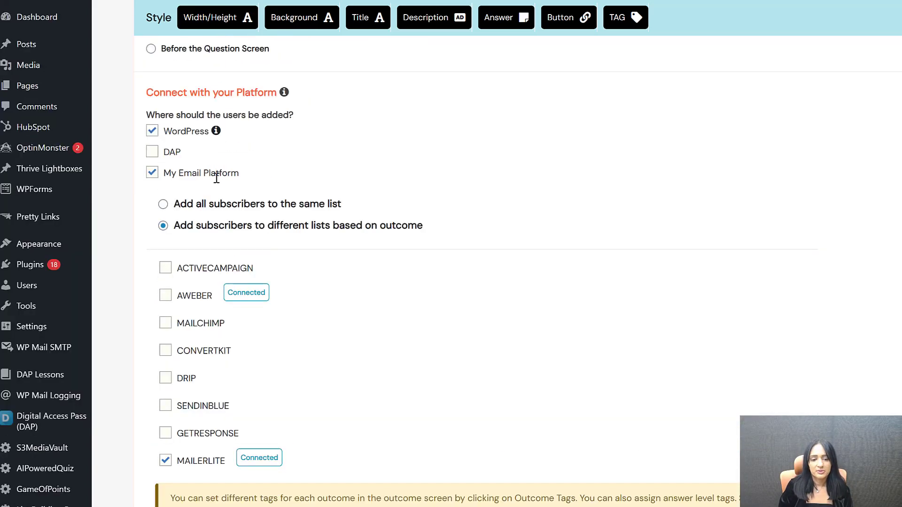
{"action": "left_click", "coordinate": [163, 205]}
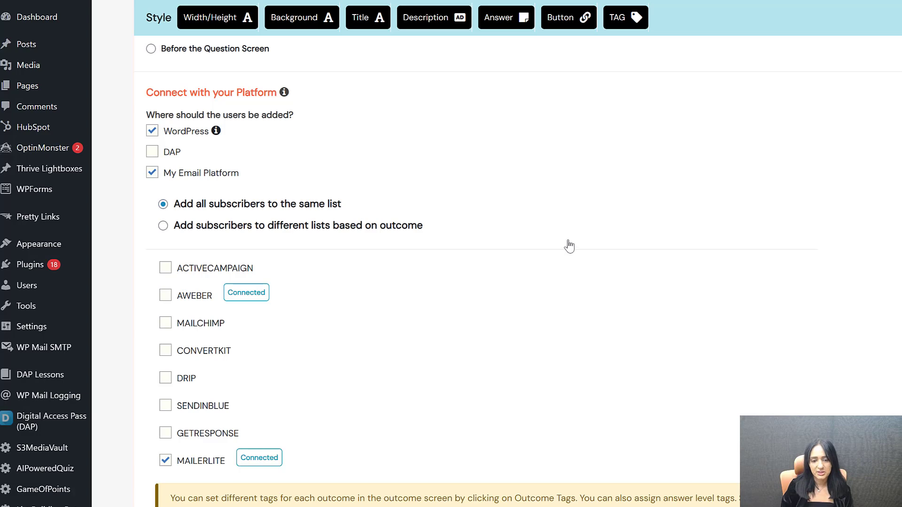
{"action": "scroll", "coordinate": [568, 246], "scroll_direction": "down", "scroll_amount": 3}
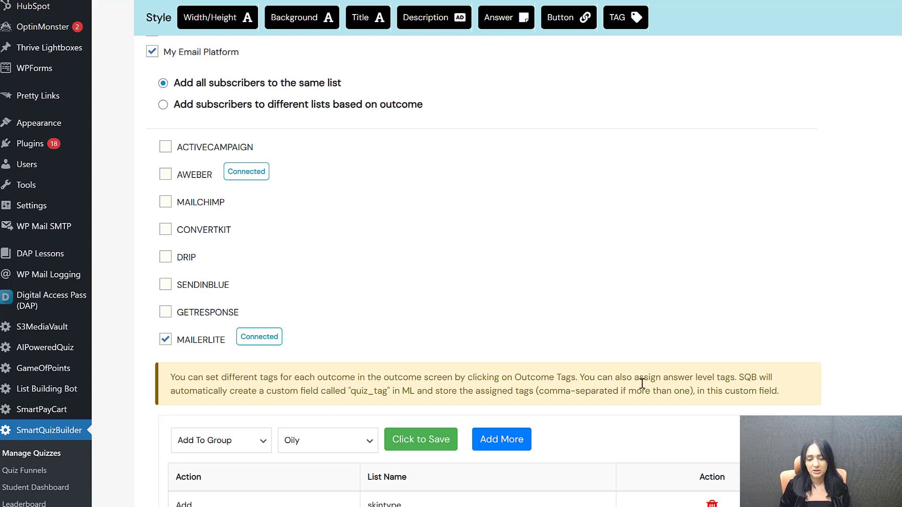
{"action": "scroll", "coordinate": [438, 292], "scroll_direction": "up", "scroll_amount": 10}
{"action": "scroll", "coordinate": [438, 292], "scroll_direction": "down", "scroll_amount": 8}
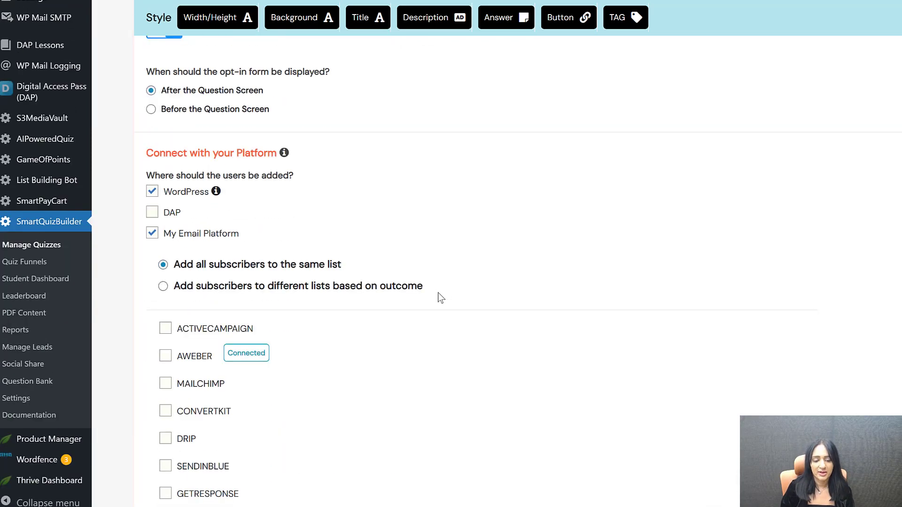
{"action": "scroll", "coordinate": [439, 299], "scroll_direction": "down", "scroll_amount": 3}
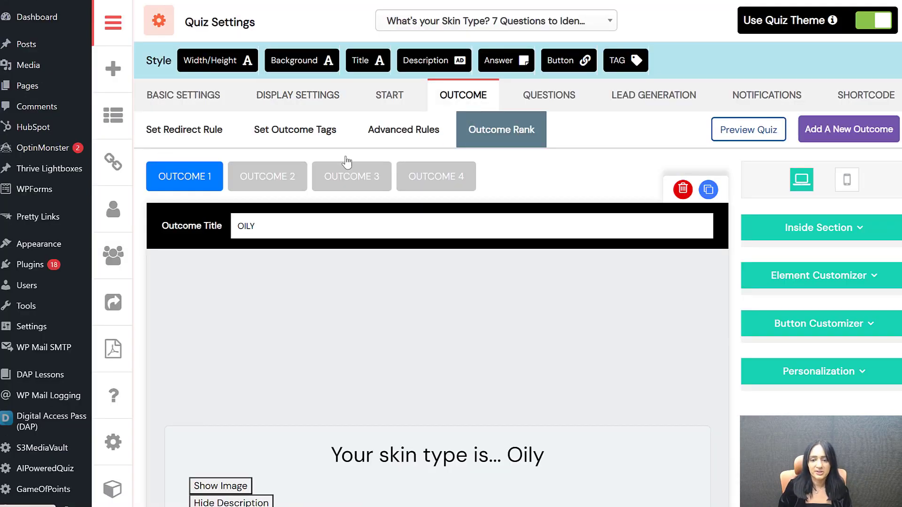
- Review the tag assigned to each quiz outcome in the outcome tag settings, without changing any of them
{"action": "left_click", "coordinate": [261, 181]}
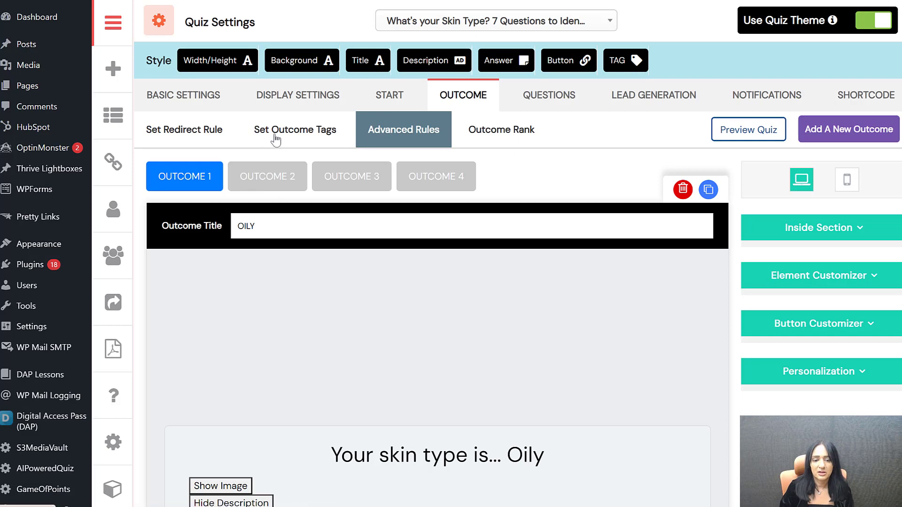
{"action": "left_click", "coordinate": [277, 138]}
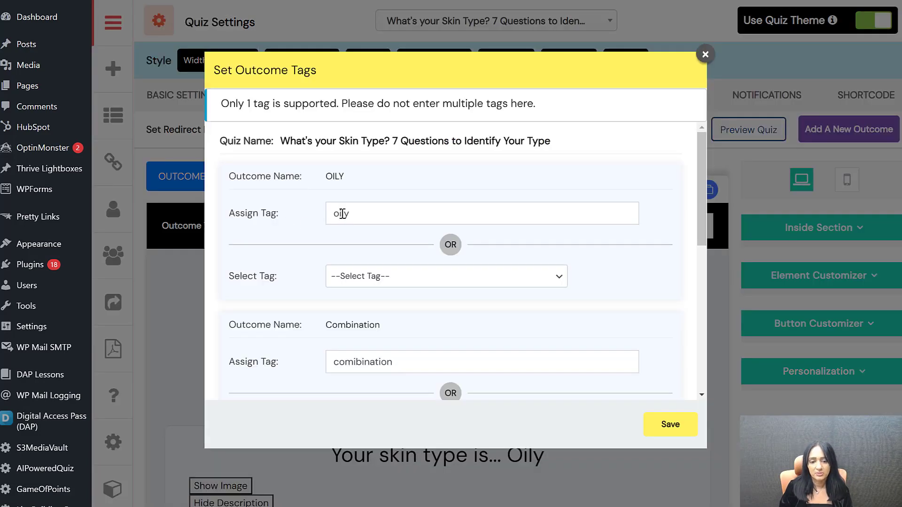
{"action": "scroll", "coordinate": [531, 272], "scroll_direction": "down", "scroll_amount": 5}
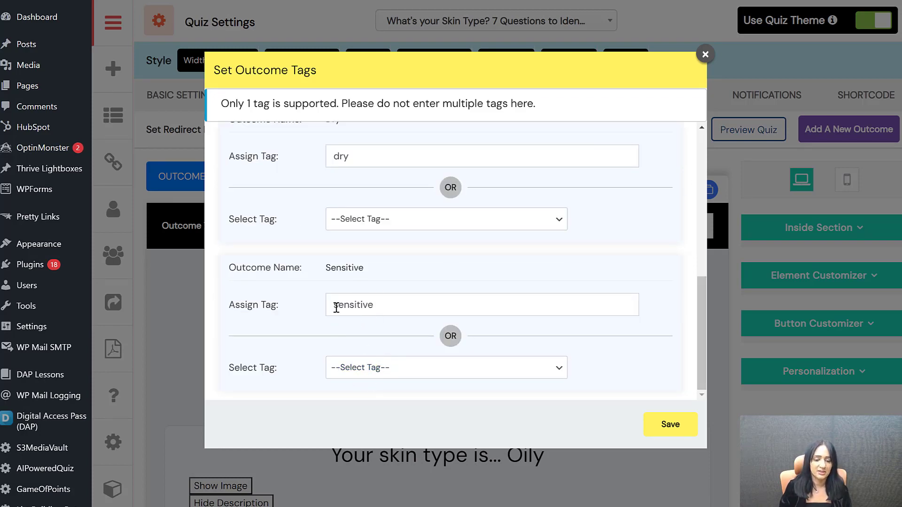
{"action": "left_click", "coordinate": [704, 55]}
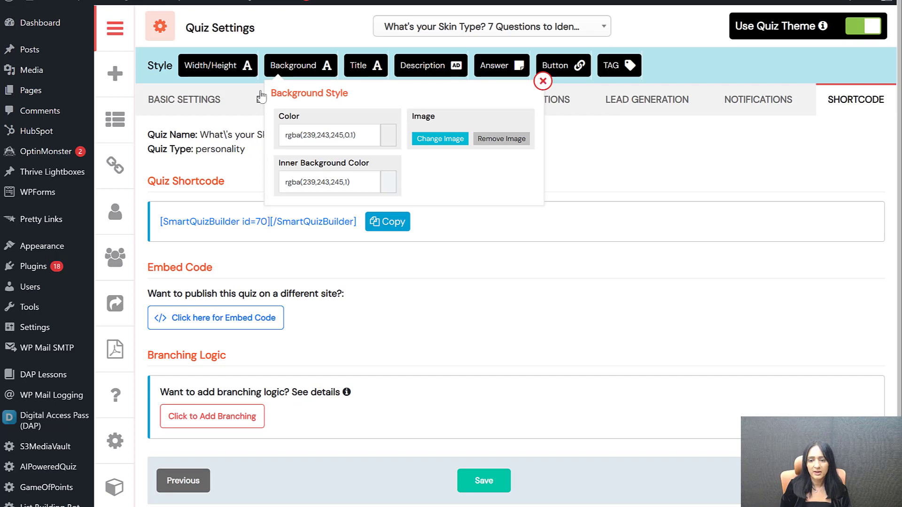
- Close the background style options and toggle Focus Mode off and on again in the quiz's width and height style
{"action": "left_click", "coordinate": [543, 80]}
{"action": "left_click", "coordinate": [223, 68]}
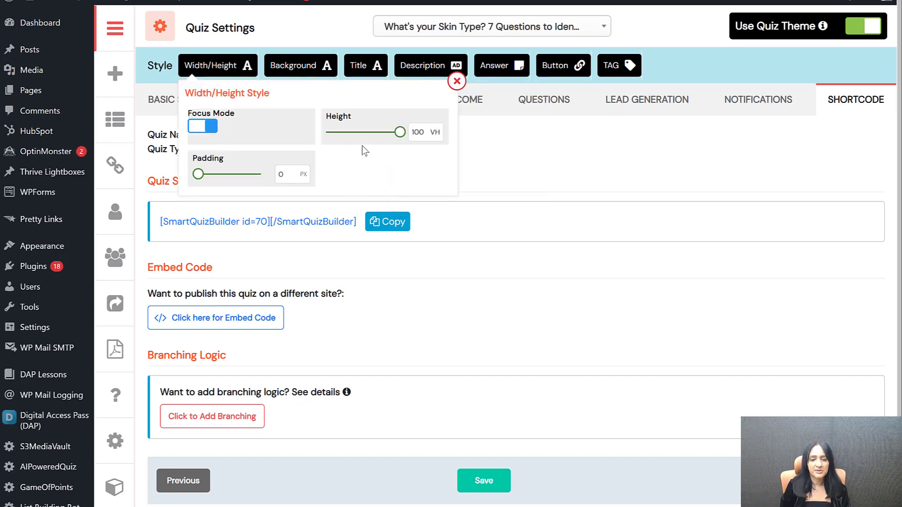
{"action": "left_click", "coordinate": [195, 127]}
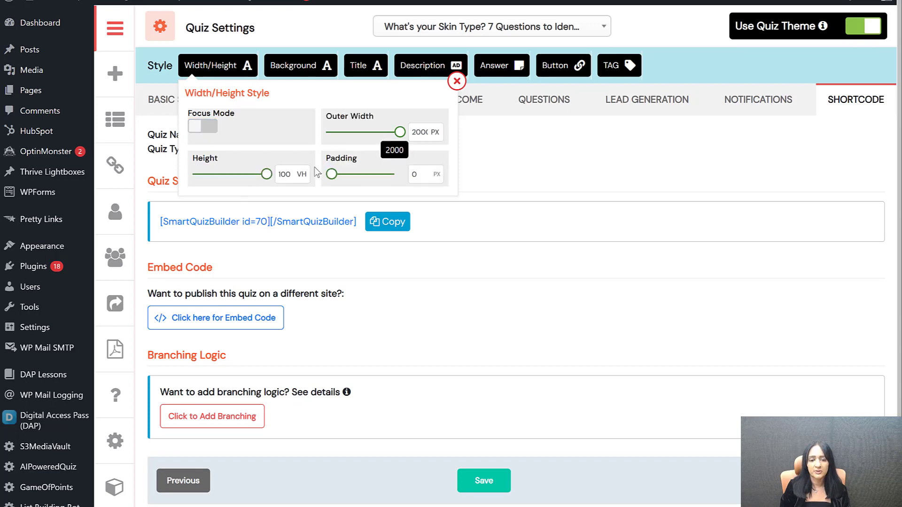
{"action": "left_click", "coordinate": [199, 135]}
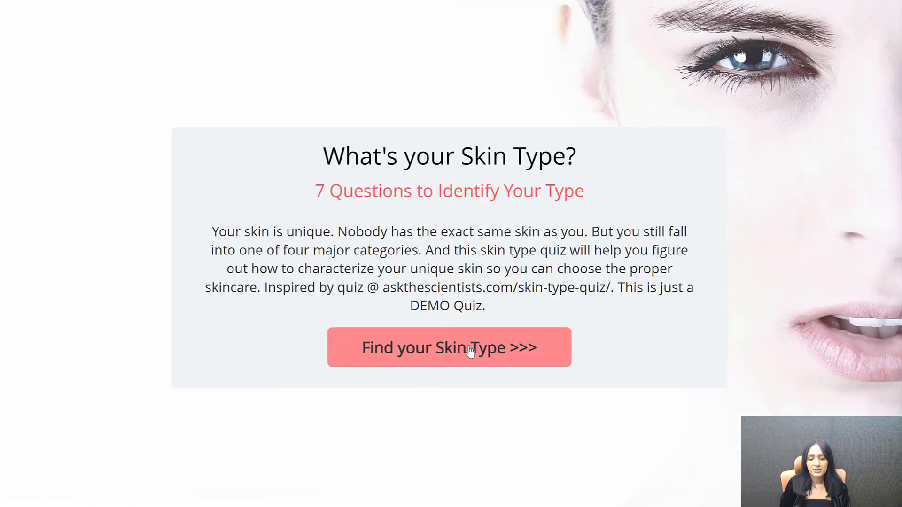
- On the published quiz page, start the skin type quiz and submit the quiz taker's first name
{"action": "left_click", "coordinate": [468, 352]}
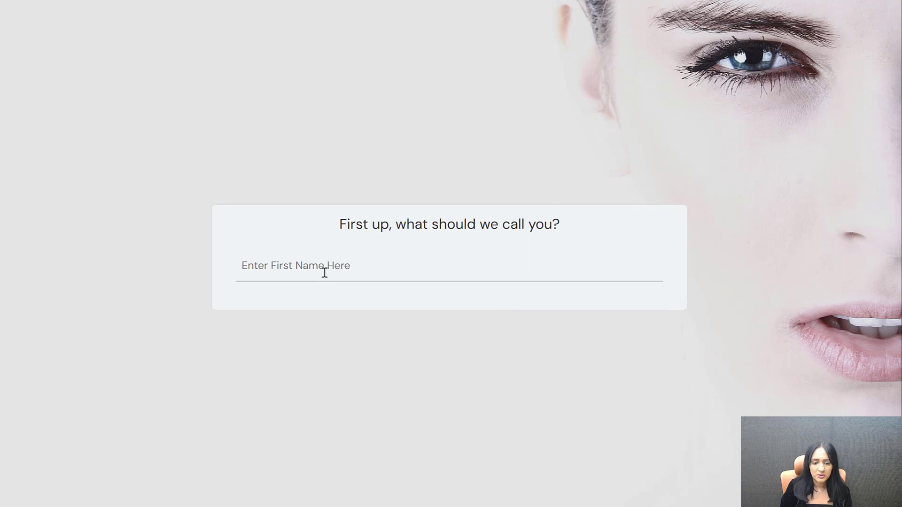
{"action": "type", "text": "Veena"}
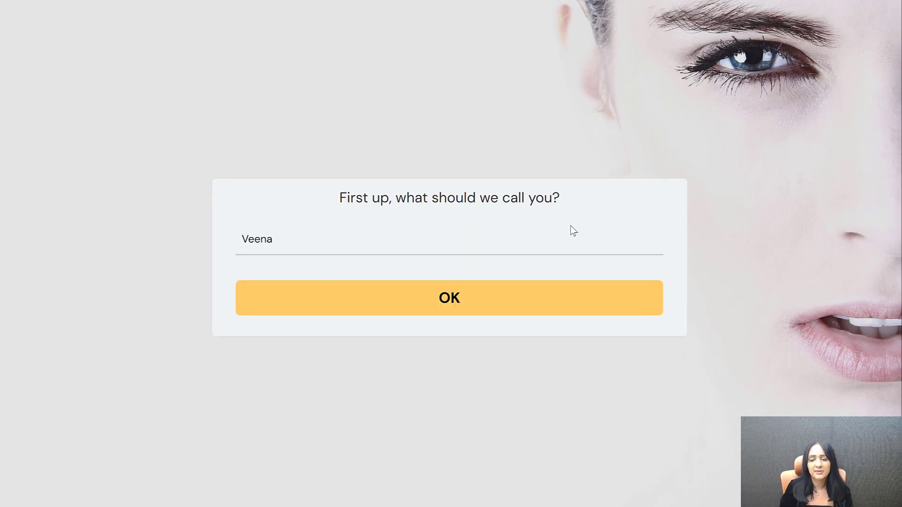
{"action": "left_click", "coordinate": [500, 310]}
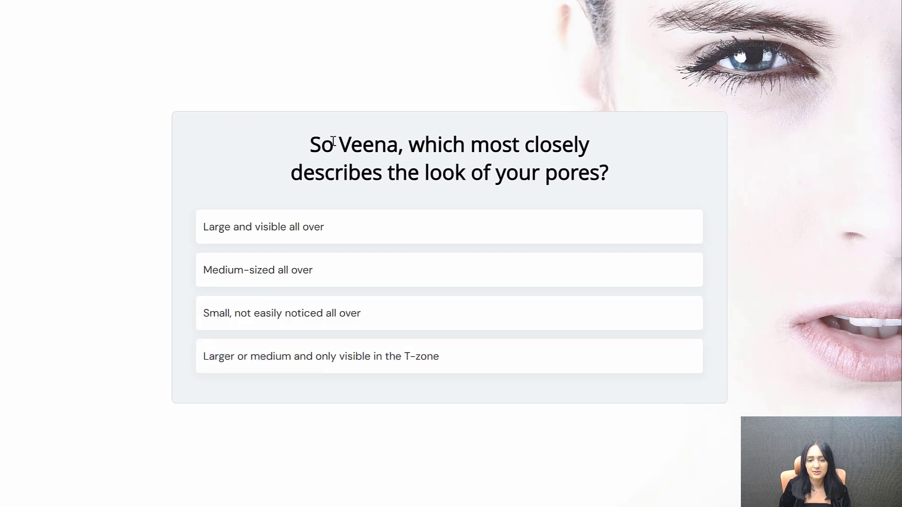
{"action": "left_click_drag", "start_coordinate": [333, 141], "coordinate": [397, 139]}
{"action": "left_click", "coordinate": [86, 249]}
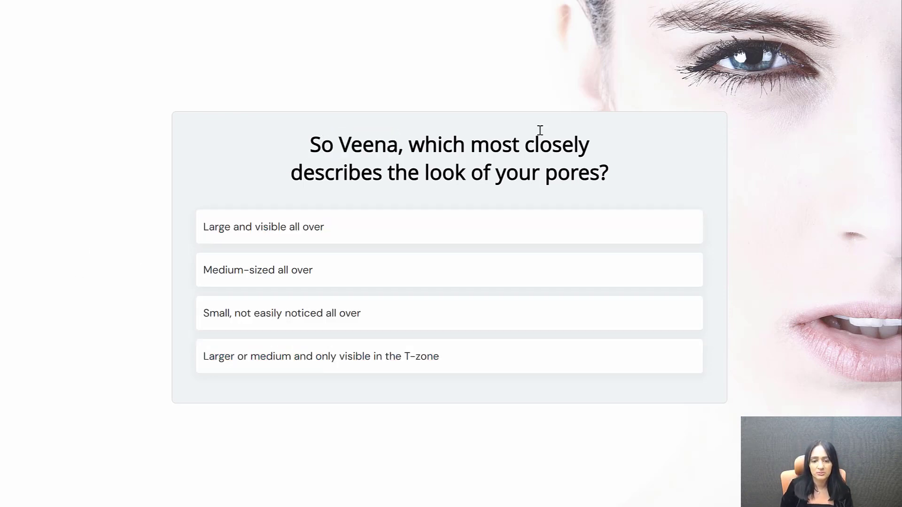
- Answer the quiz questions, including Large and visible all over and Bright like a diamond, and submit the opt-in form with name and e-mail
{"action": "left_click", "coordinate": [308, 226]}
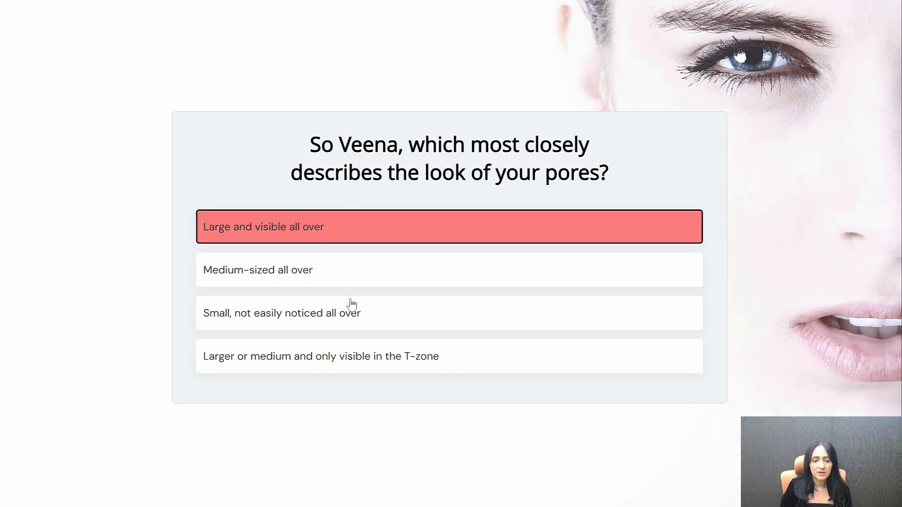
{"action": "left_click", "coordinate": [354, 300]}
{"action": "left_click", "coordinate": [415, 267]}
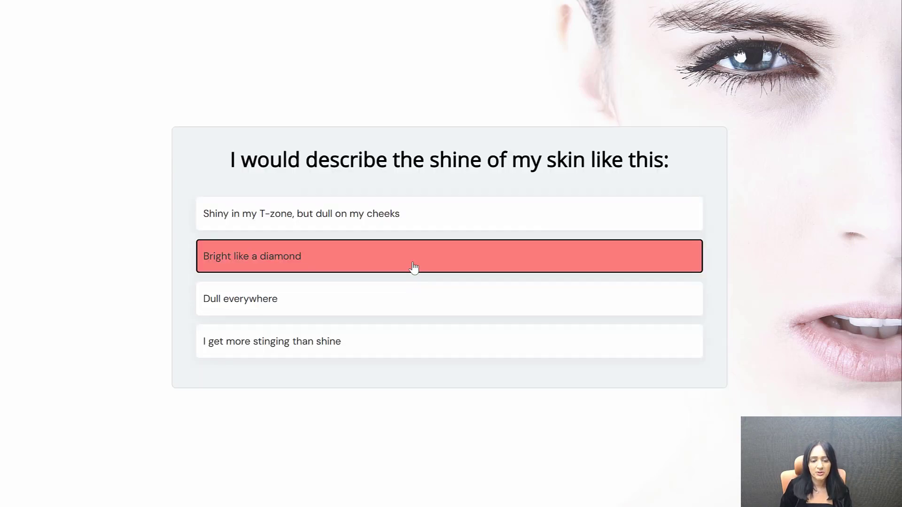
{"action": "left_click", "coordinate": [390, 320]}
{"action": "left_click", "coordinate": [398, 292]}
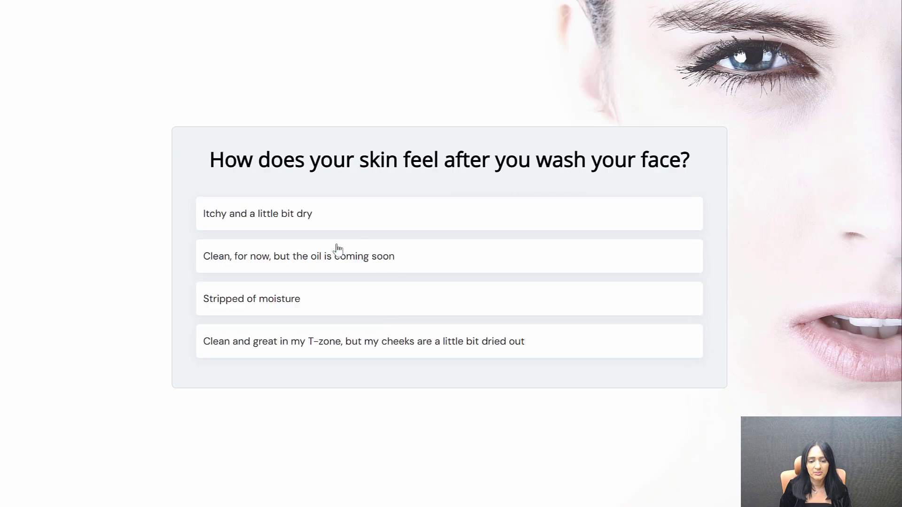
{"action": "left_click", "coordinate": [326, 308]}
{"action": "left_click", "coordinate": [381, 284]}
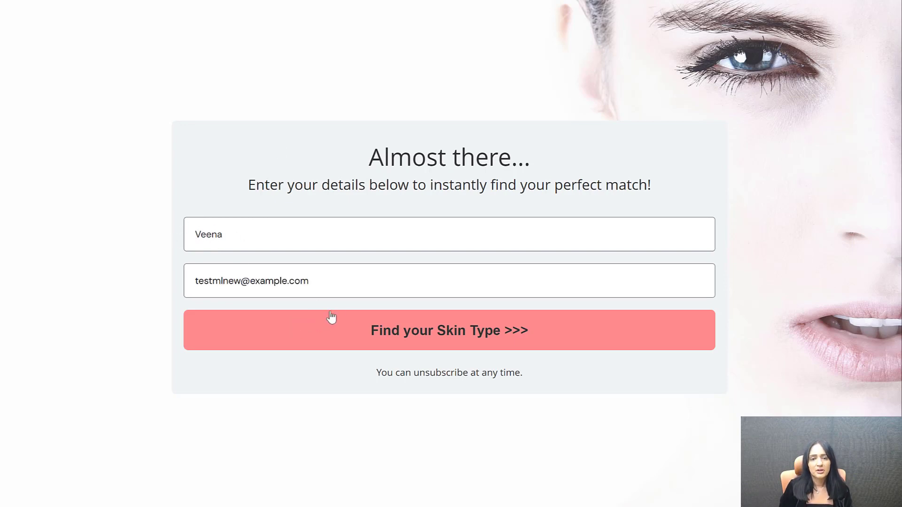
{"action": "left_click", "coordinate": [542, 339]}
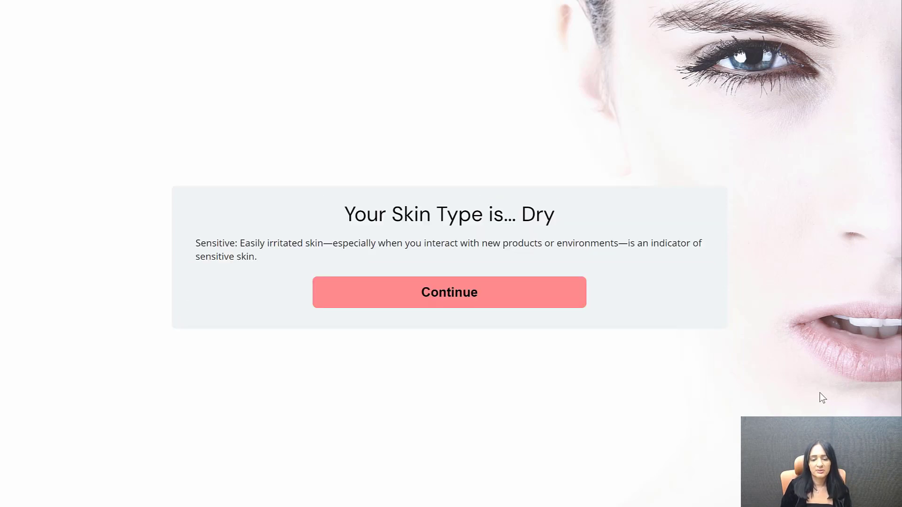
{"action": "double_click", "coordinate": [526, 215]}
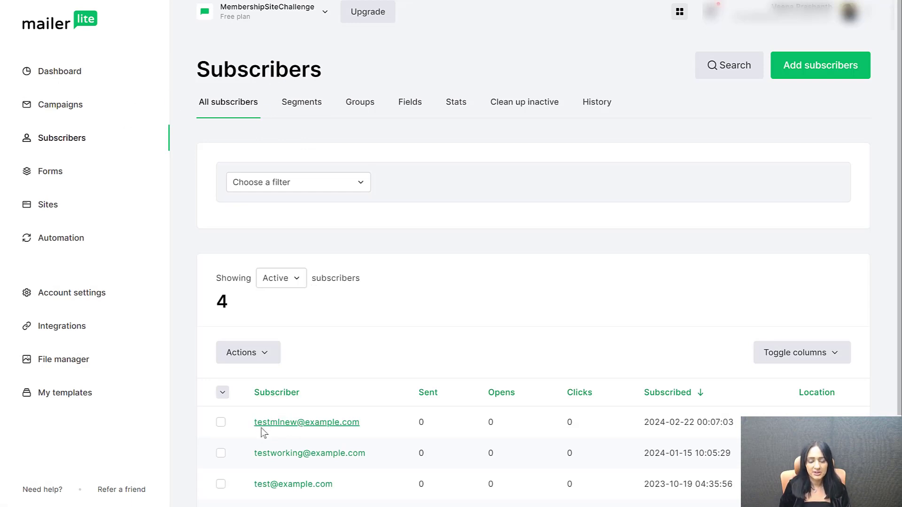
- In MailerLite, open the newest subscriber's profile and check its group and quiz-tag field
{"action": "left_click", "coordinate": [307, 423]}
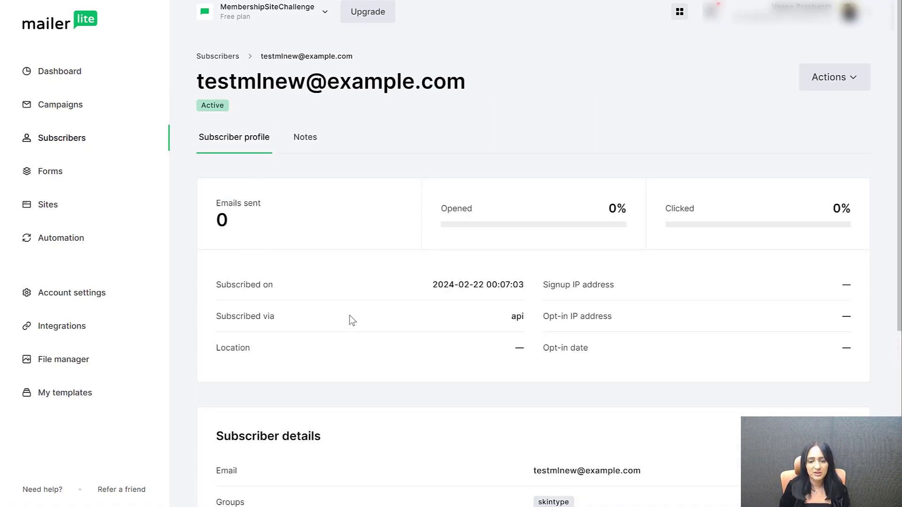
{"action": "scroll", "coordinate": [328, 203], "scroll_direction": "down", "scroll_amount": 3}
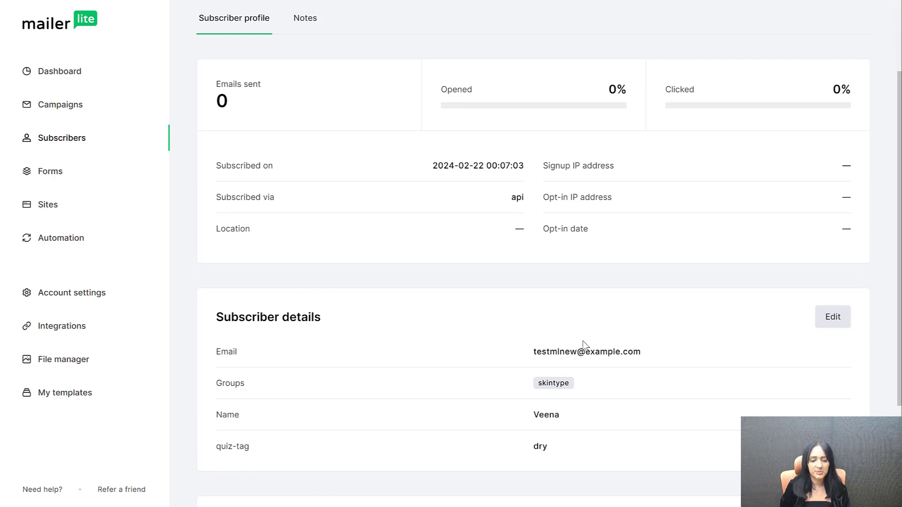
{"action": "double_click", "coordinate": [535, 446]}
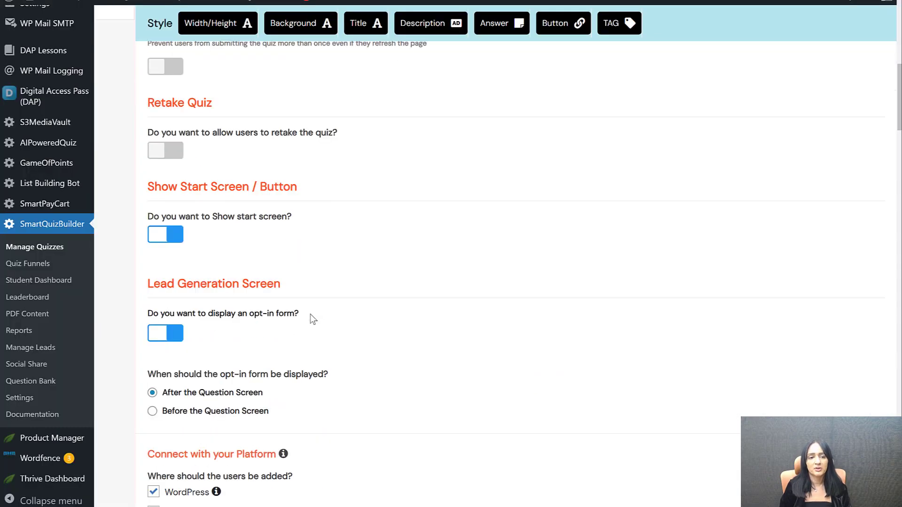
- Back in the quiz's display settings, set the email platform option to add subscribers to different lists based on outcome
{"action": "scroll", "coordinate": [311, 317], "scroll_direction": "down", "scroll_amount": 2}
{"action": "scroll", "coordinate": [305, 326], "scroll_direction": "down", "scroll_amount": 1}
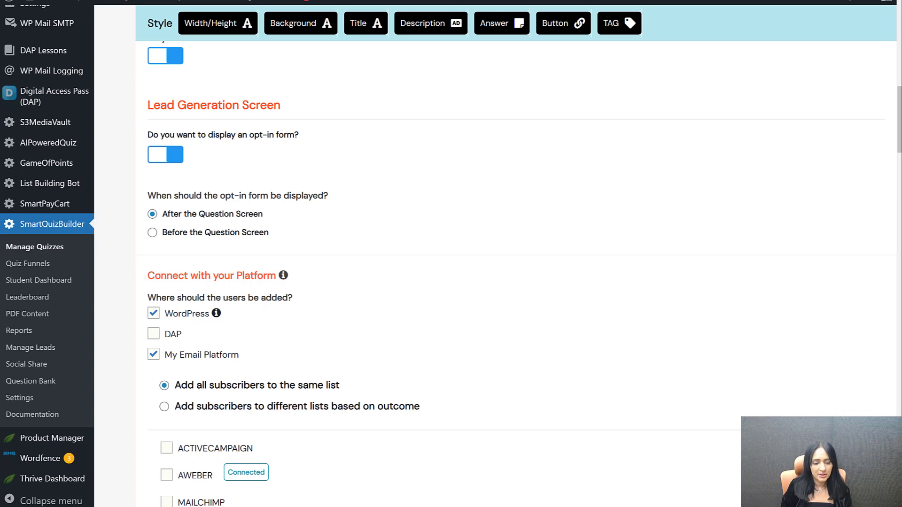
{"action": "left_click", "coordinate": [173, 407]}
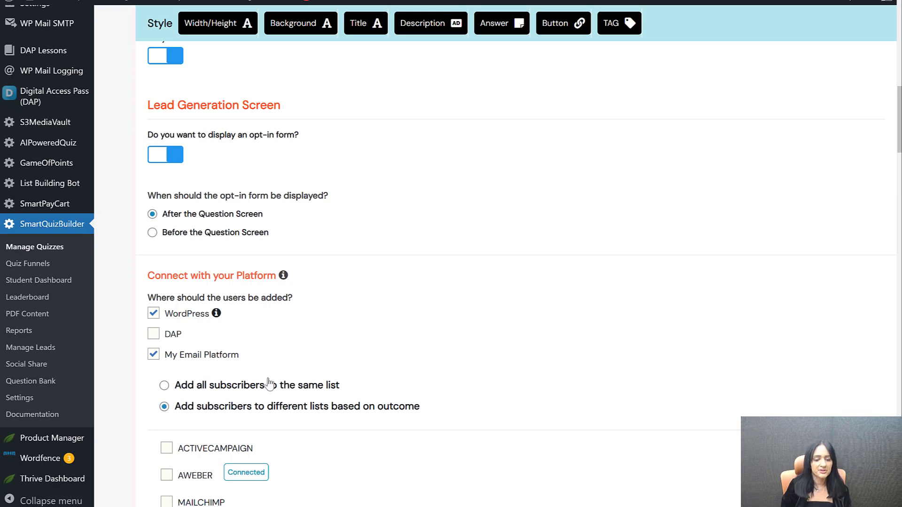
- Delete the saved Add action for the skintype list from the MailerLite settings
{"action": "scroll", "coordinate": [464, 362], "scroll_direction": "down", "scroll_amount": 2}
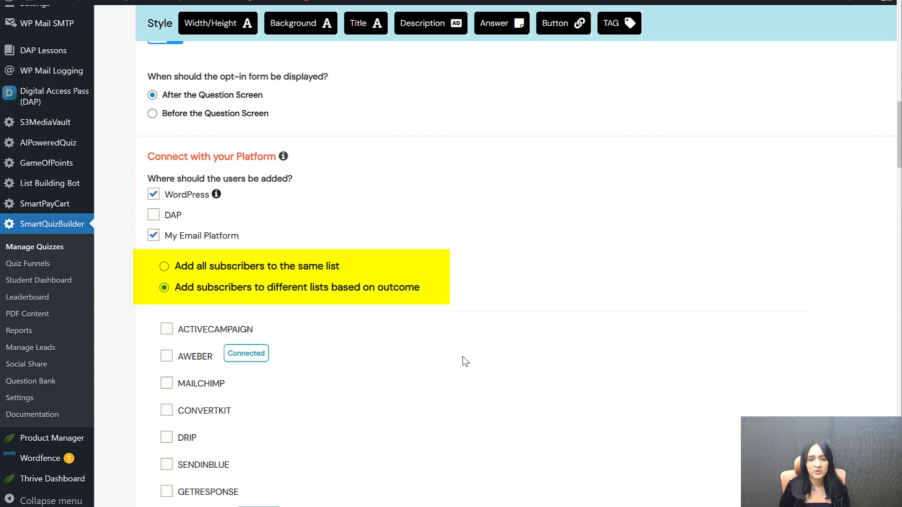
{"action": "scroll", "coordinate": [467, 355], "scroll_direction": "down", "scroll_amount": 6}
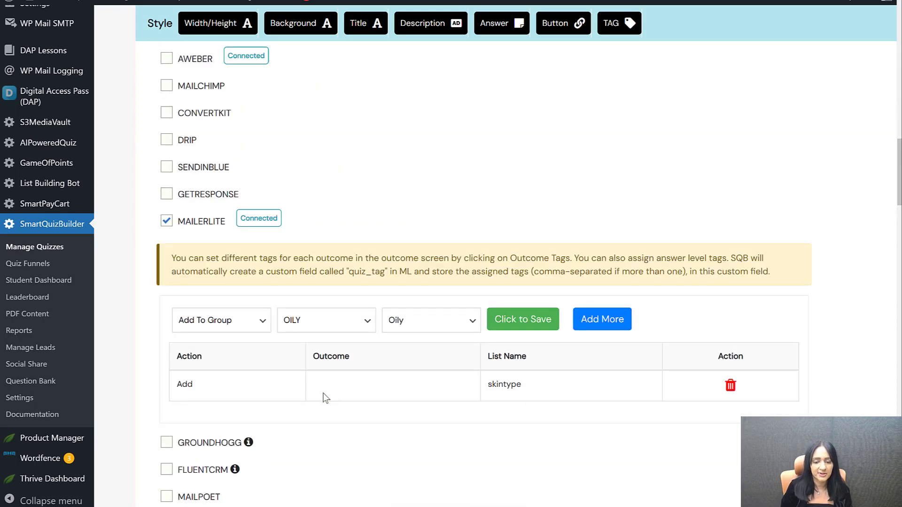
{"action": "left_click", "coordinate": [731, 390]}
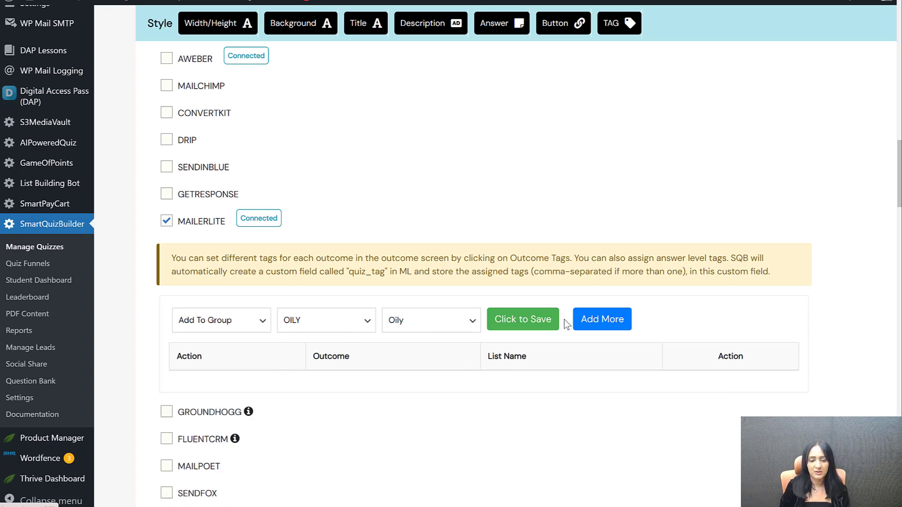
- Save the MailerLite rule adding the OILY outcome to the Oily group and another adding the Combination outcome to the Combination group
{"action": "left_click", "coordinate": [545, 319]}
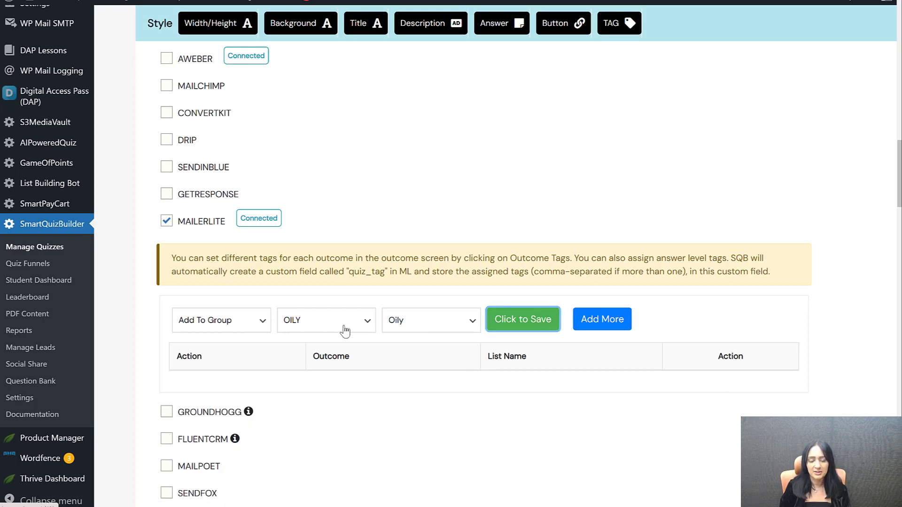
{"action": "left_click", "coordinate": [212, 323]}
{"action": "left_click", "coordinate": [317, 328]}
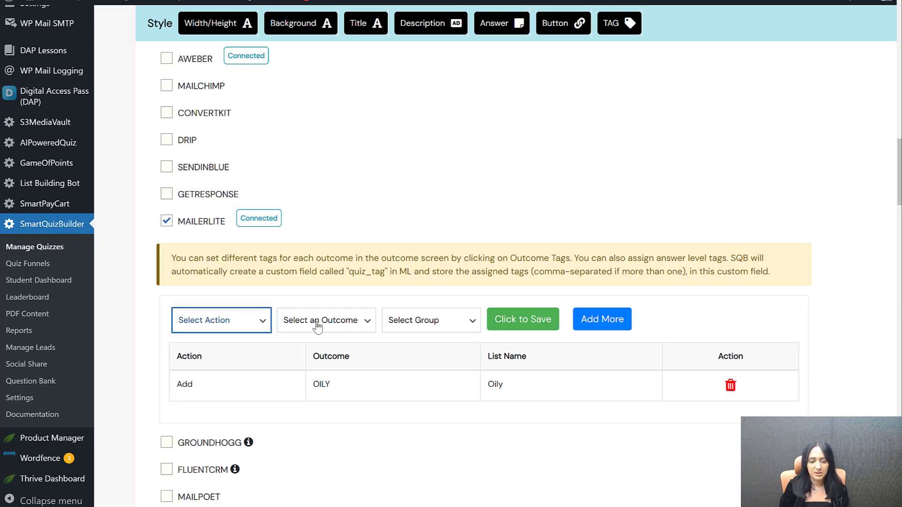
{"action": "left_click", "coordinate": [317, 325]}
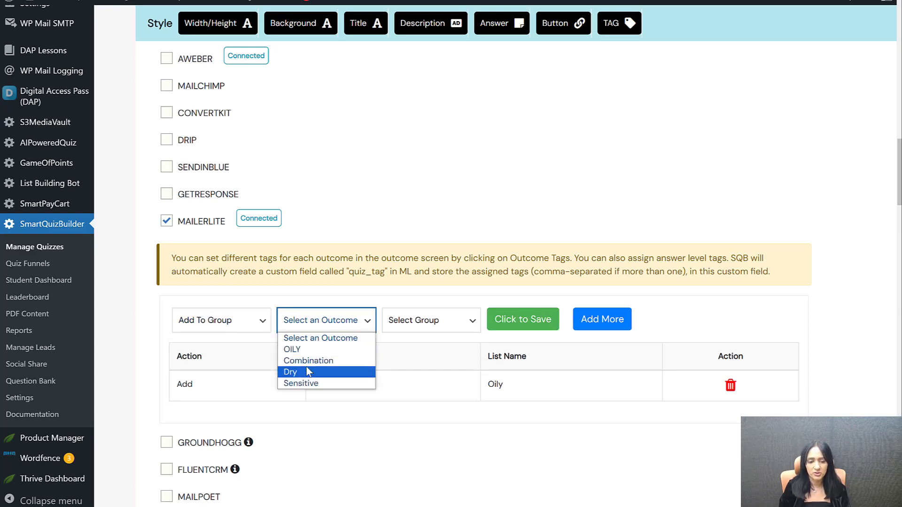
{"action": "left_click", "coordinate": [308, 364]}
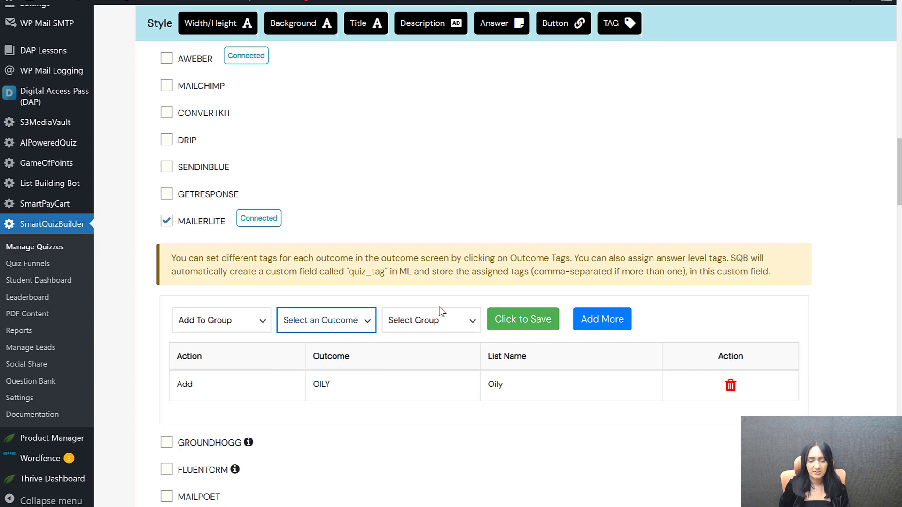
{"action": "left_click", "coordinate": [439, 321]}
{"action": "left_click", "coordinate": [438, 320]}
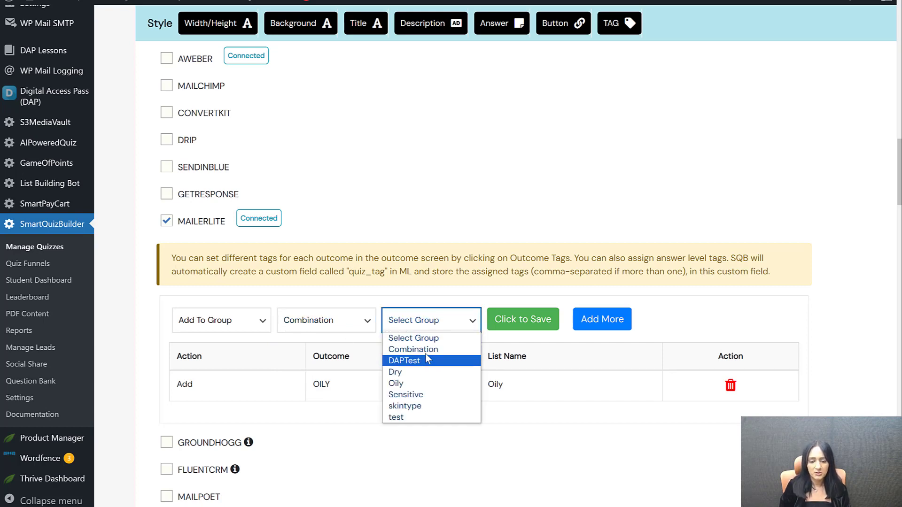
{"action": "left_click", "coordinate": [427, 352]}
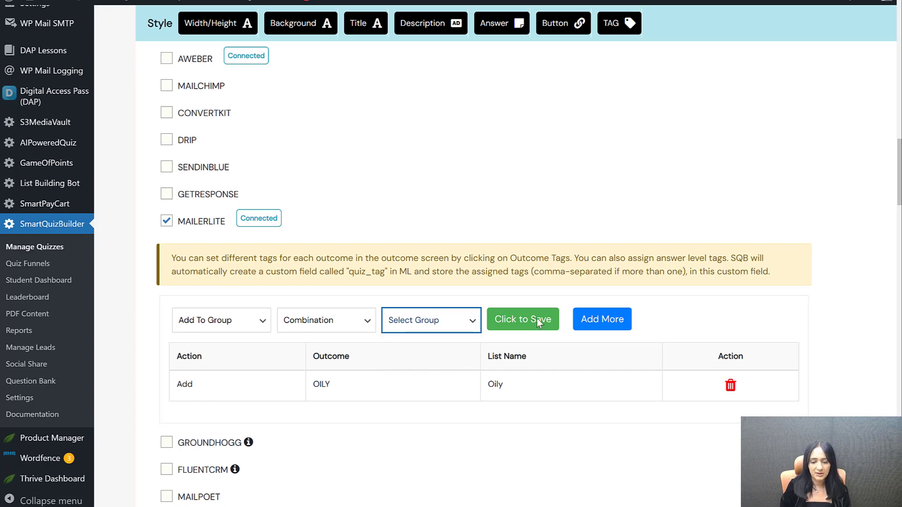
{"action": "key", "text": "Tab"}
{"action": "key", "text": "Return"}
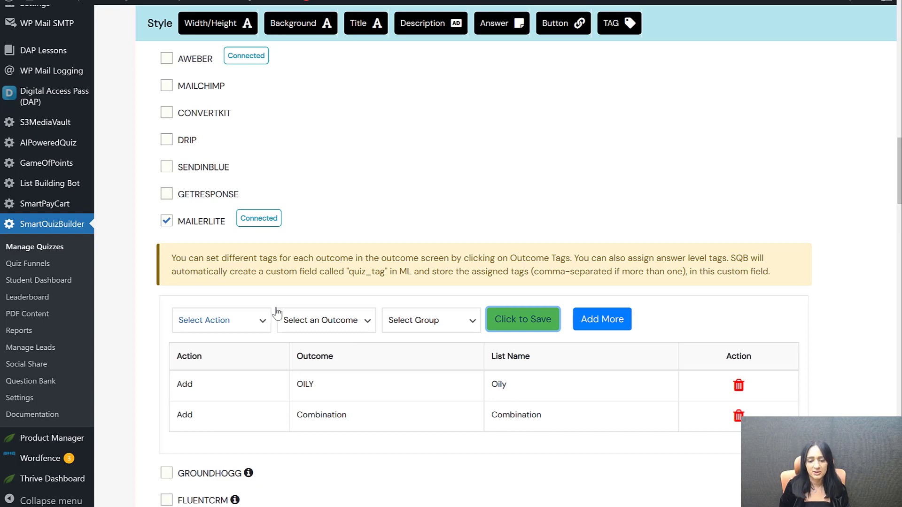
- In the quiz's questions, check the tag options for Question 1's answer "Large and visible all over" and close them
{"action": "scroll", "coordinate": [478, 120], "scroll_direction": "up", "scroll_amount": 4}
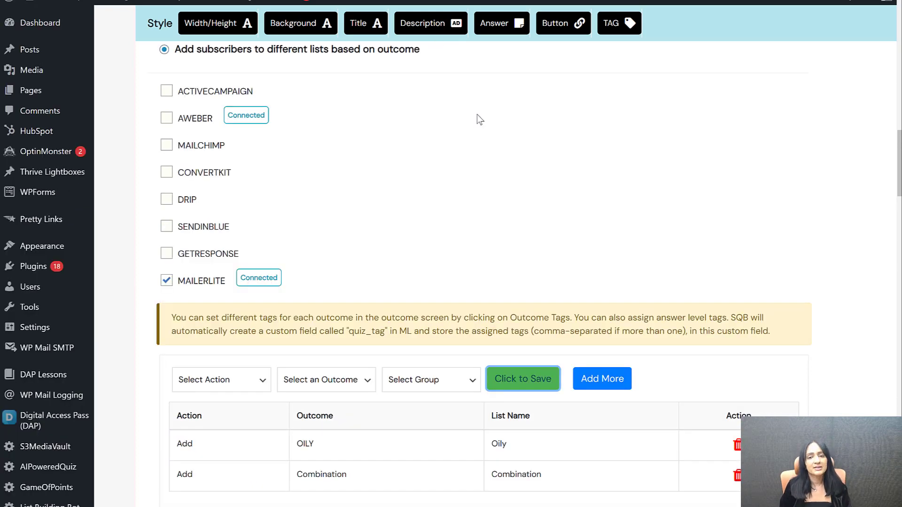
{"action": "scroll", "coordinate": [477, 115], "scroll_direction": "up", "scroll_amount": 16}
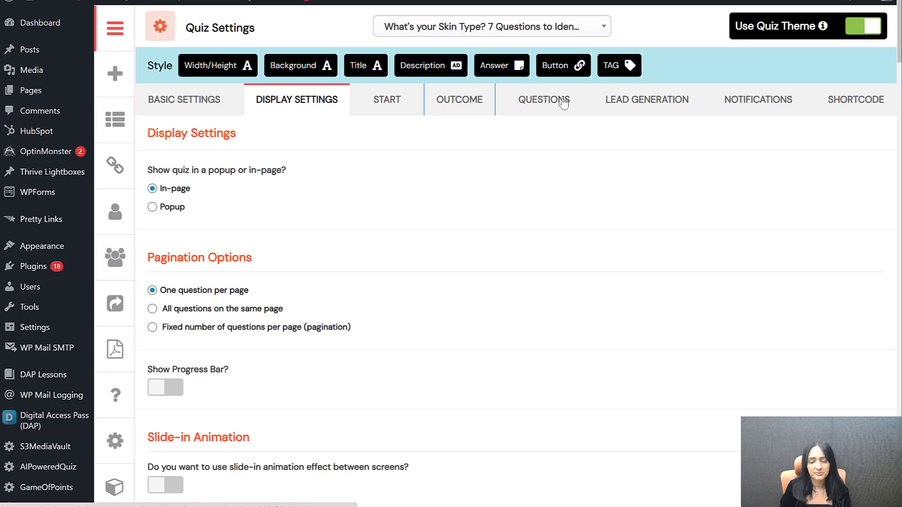
{"action": "left_click", "coordinate": [564, 101]}
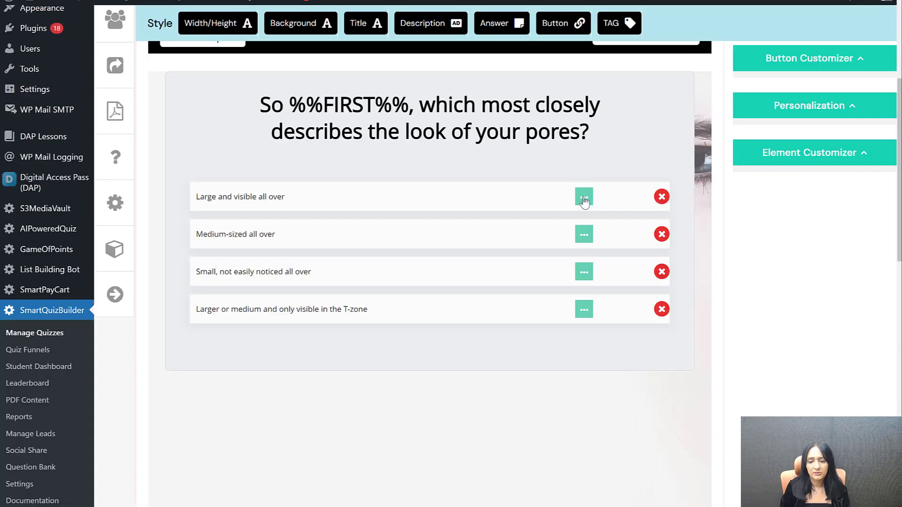
{"action": "left_click", "coordinate": [584, 199]}
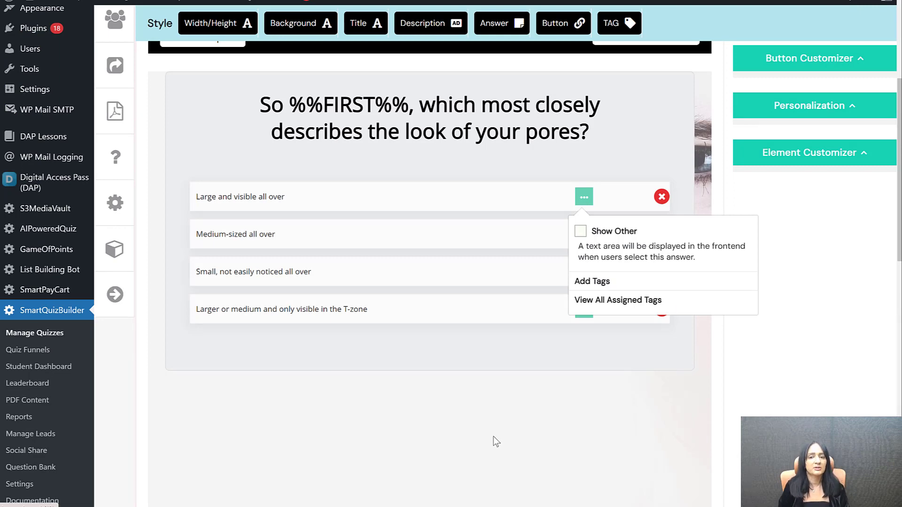
{"action": "left_click", "coordinate": [453, 444]}
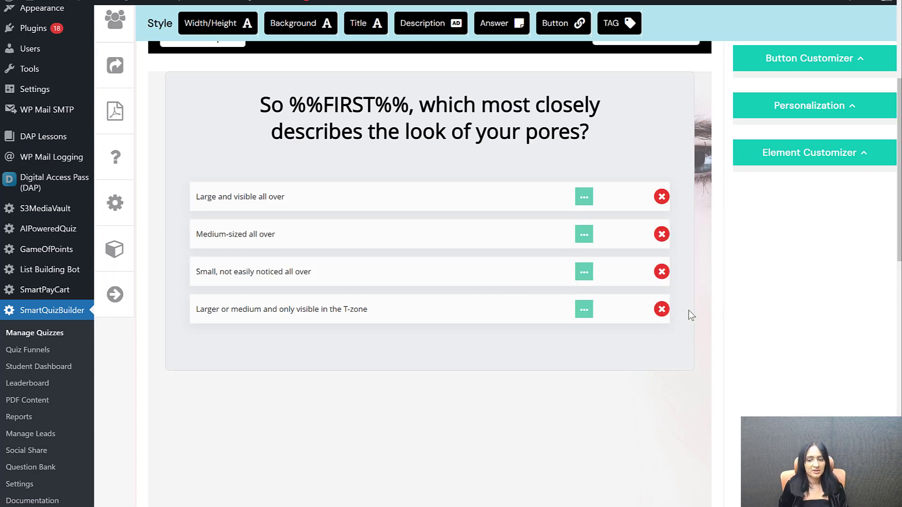
{"action": "scroll", "coordinate": [401, 374], "scroll_direction": "up", "scroll_amount": 3}
{"action": "scroll", "coordinate": [260, 253], "scroll_direction": "up", "scroll_amount": 2}
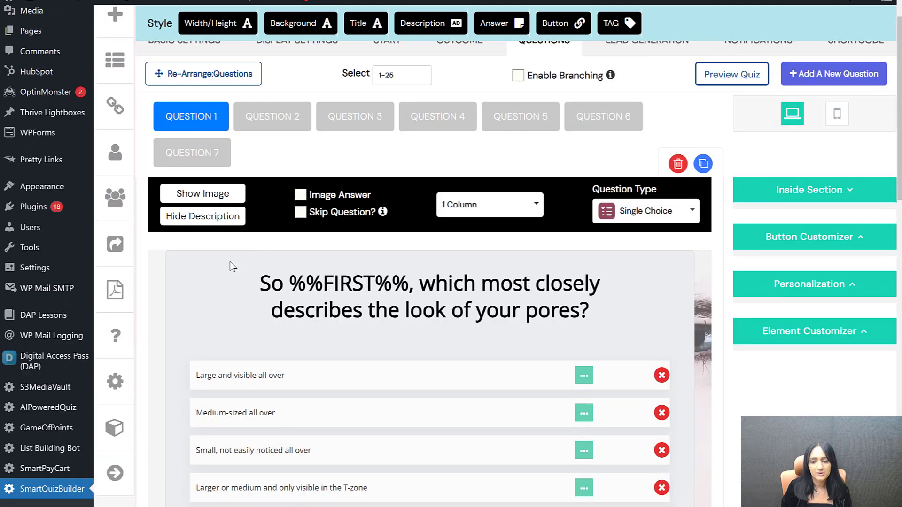